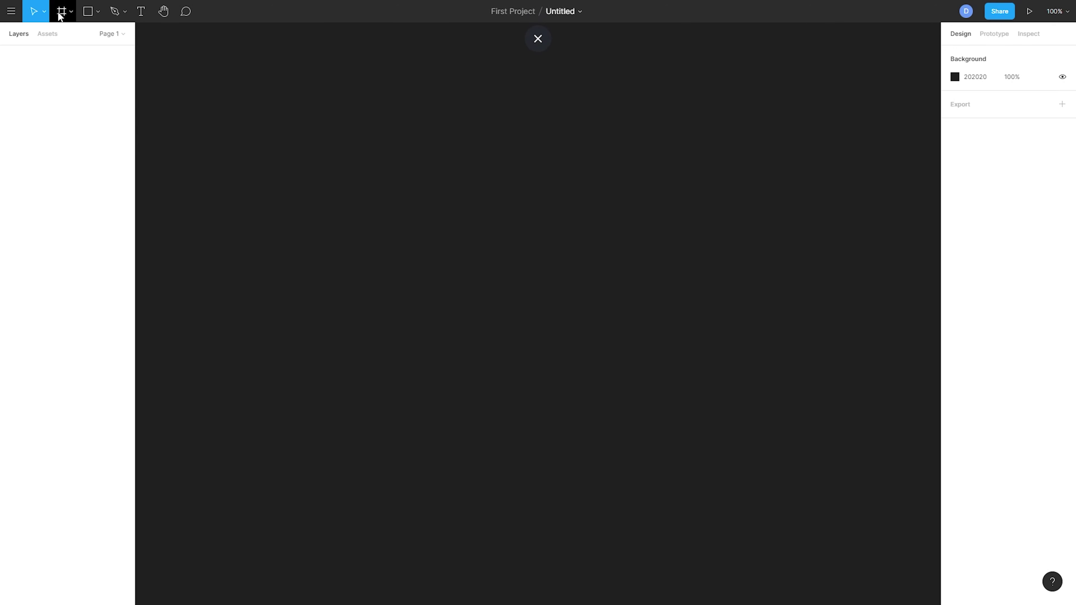
Step: Create a frame on the empty canvas and resize it to the iPhone 11 Pro Max preset, 414 × 896
key(f)
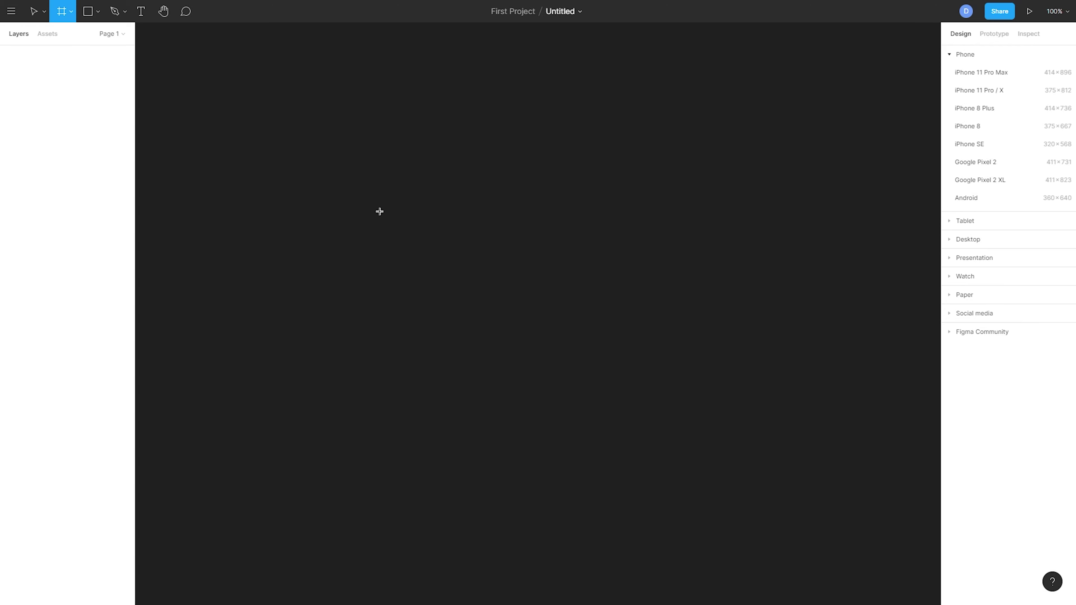
click(445, 191)
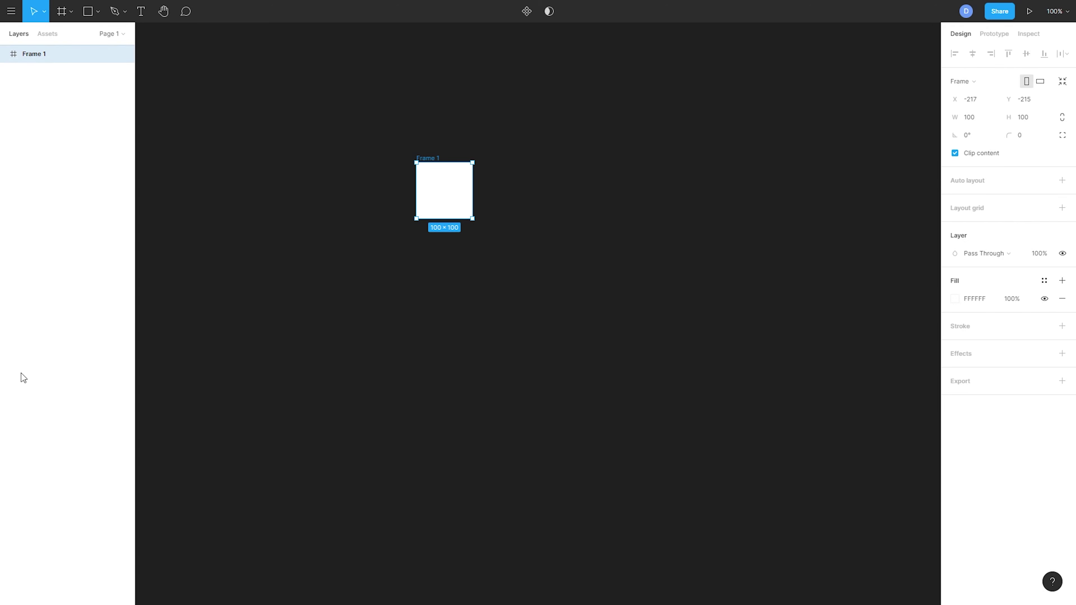
click(1001, 84)
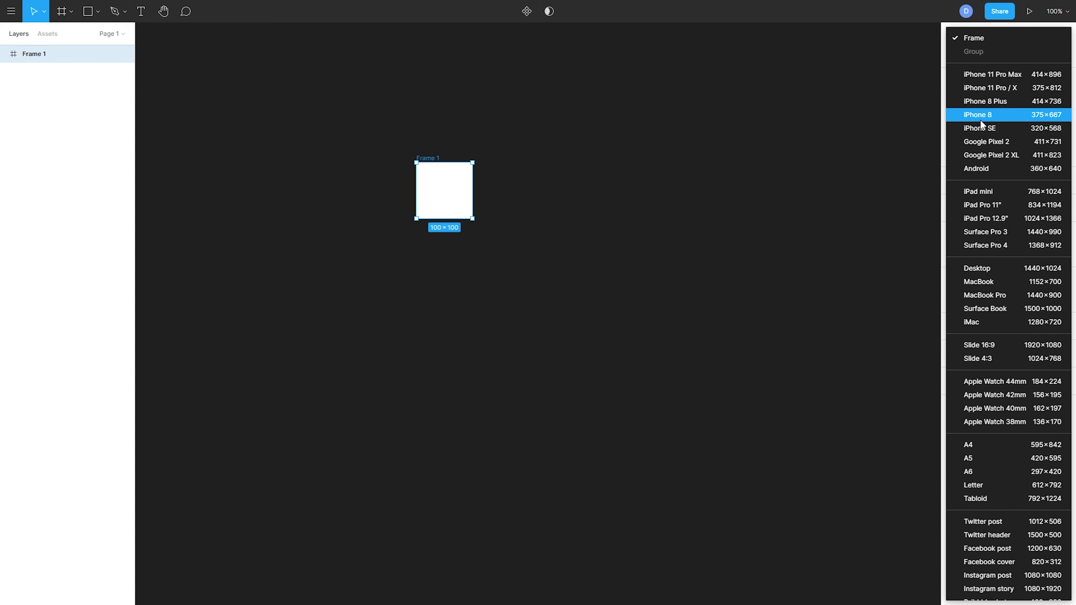
scroll(987, 97, down, 2)
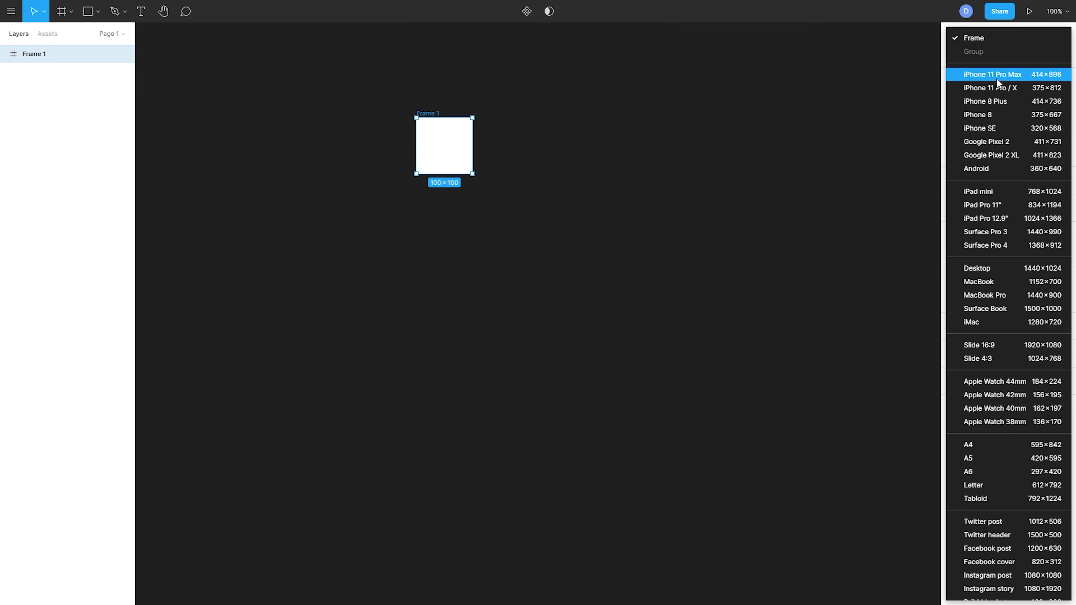
click(996, 78)
scroll(626, 279, down, 2)
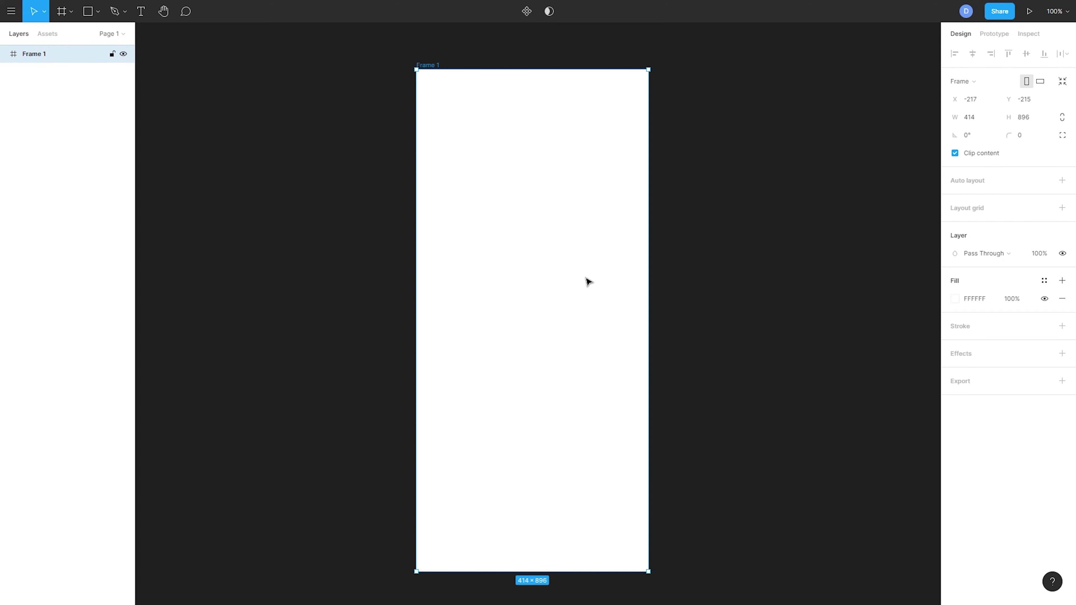
click(973, 81)
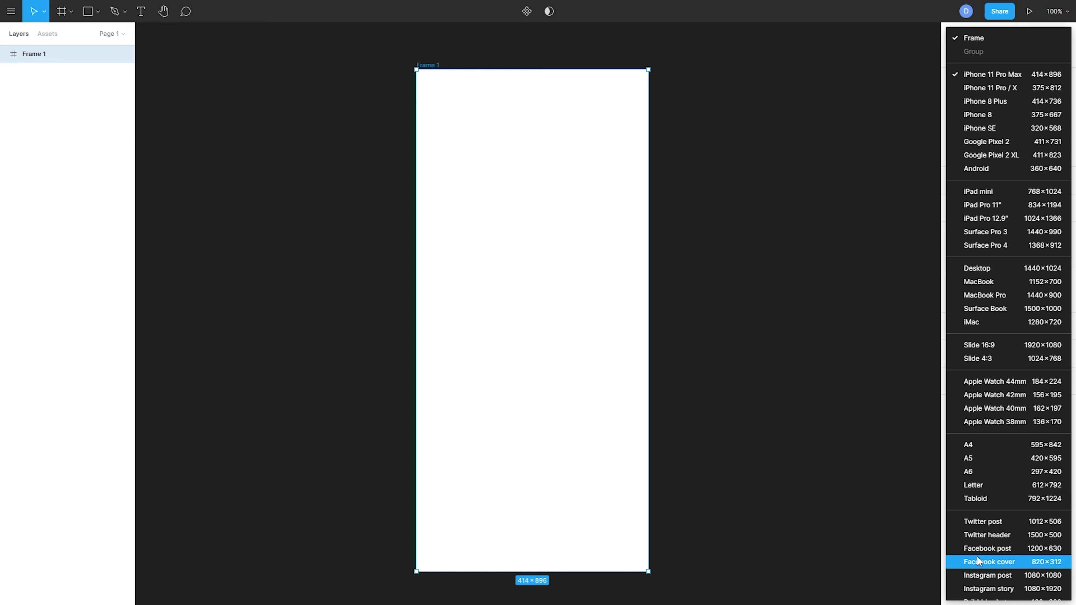
scroll(977, 557, down, 2)
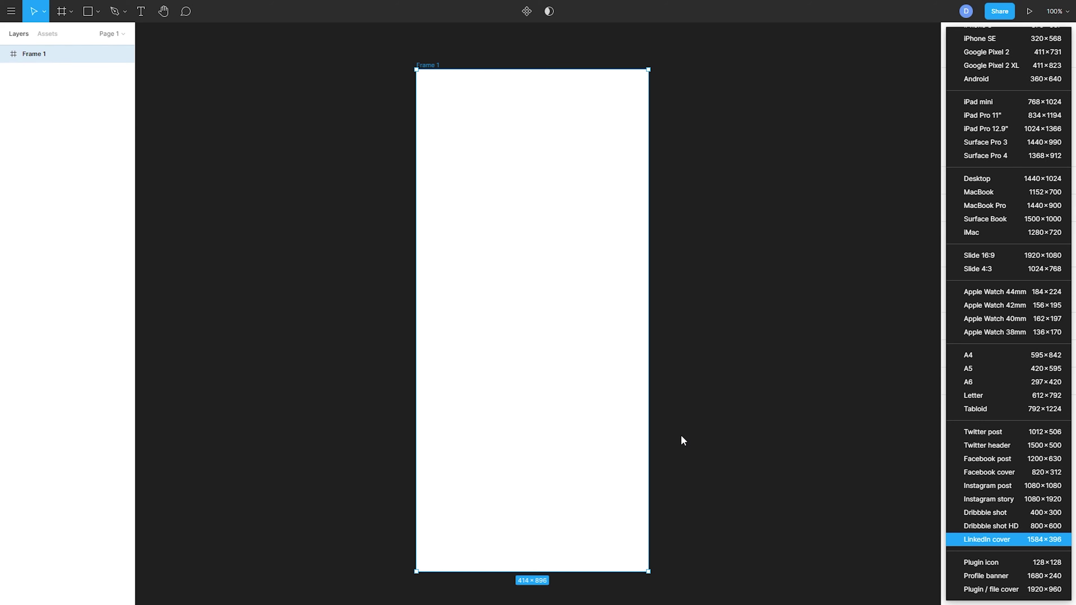
click(703, 406)
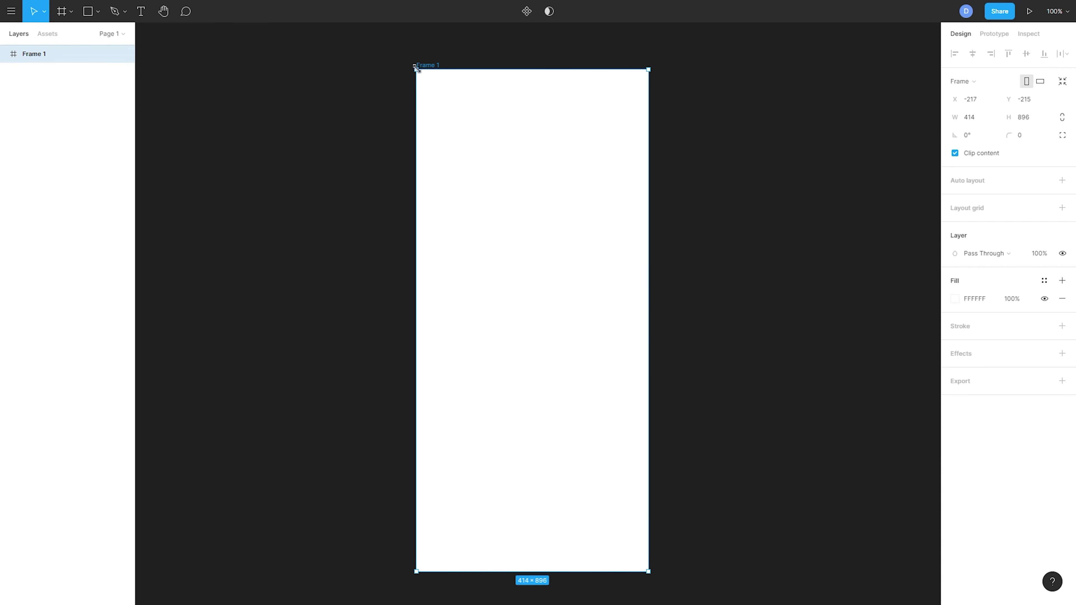
Step: Try the iPhone 8 size preset on the frame, and undo the frame's preset size changes
click(973, 75)
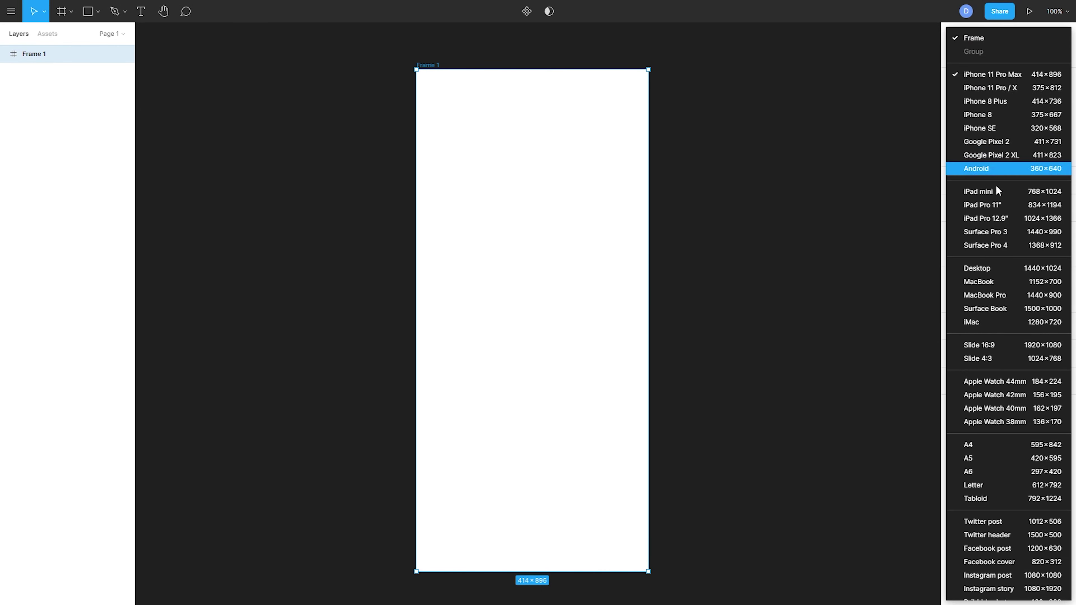
click(992, 115)
key(ctrl+z)
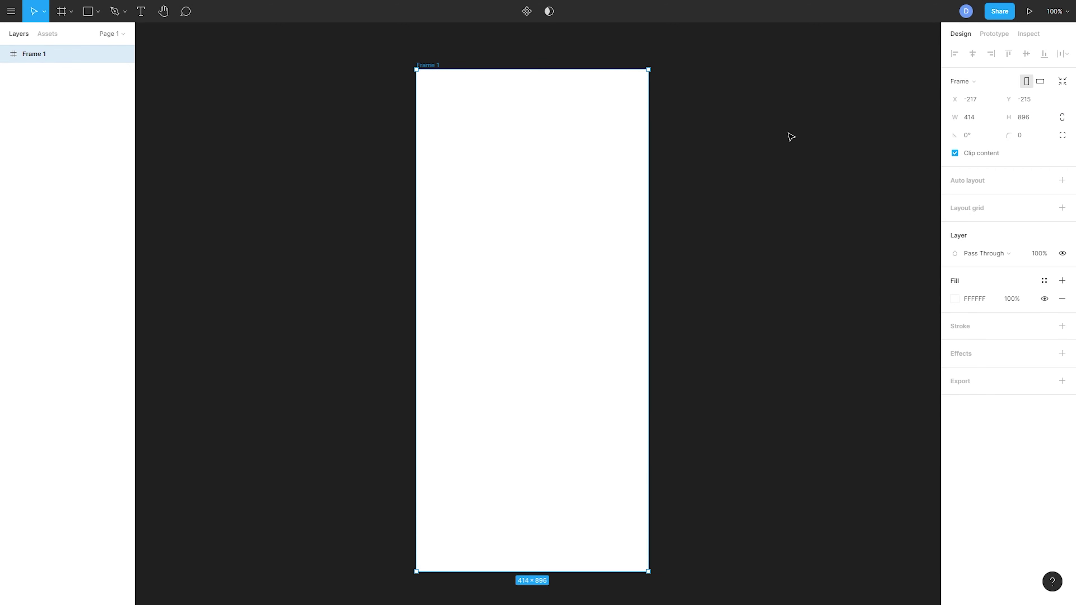
key(ctrl+z)
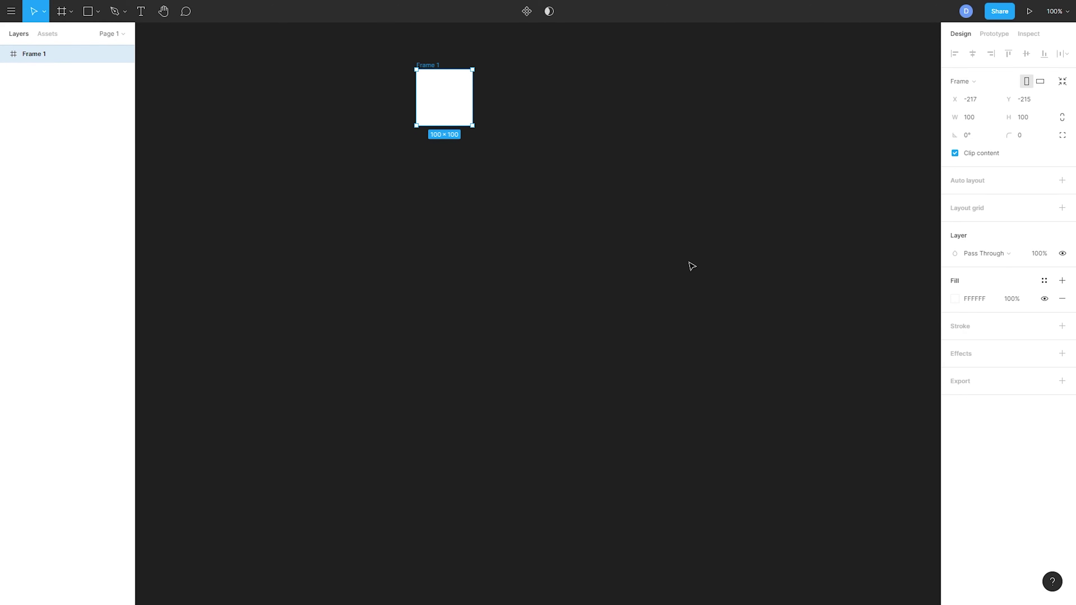
click(11, 11)
mouse_move(63, 93)
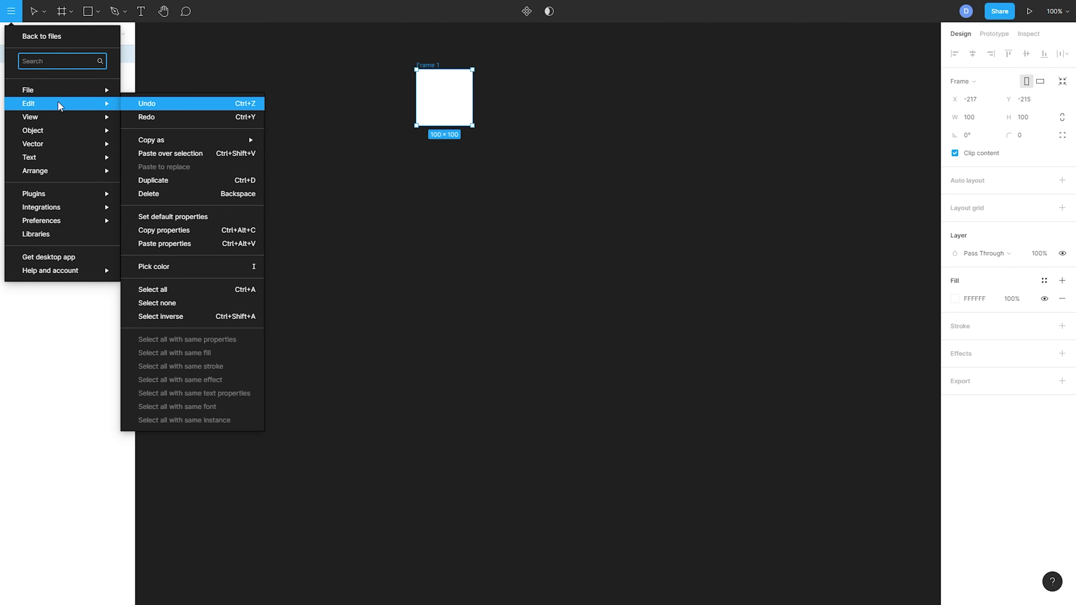
click(204, 108)
Step: Draw a second frame about 537 × 344 below the first one, and undo it
key(f)
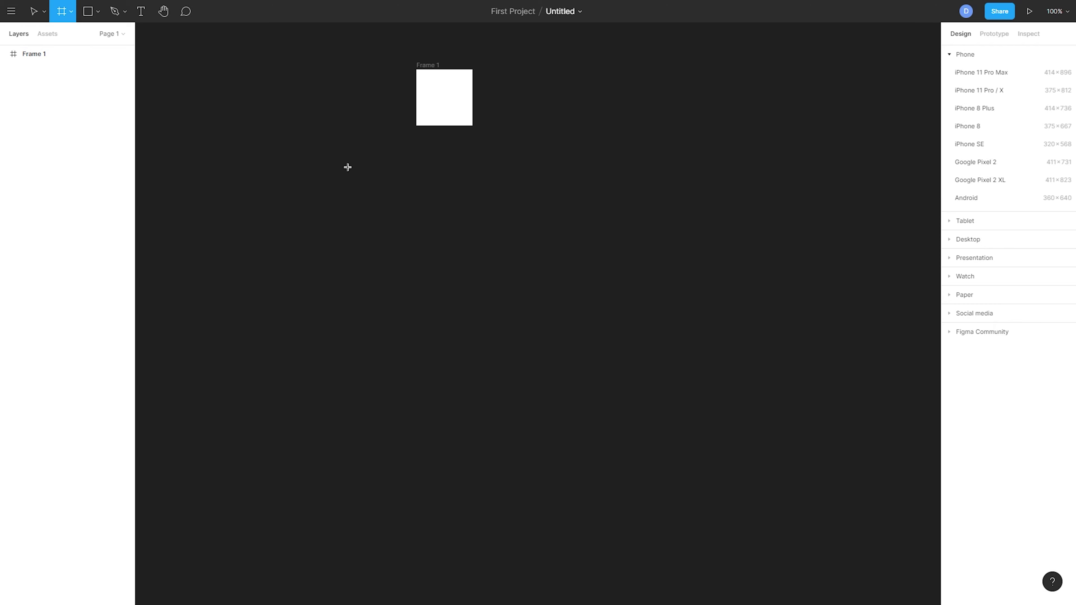
drag(348, 168, 650, 360)
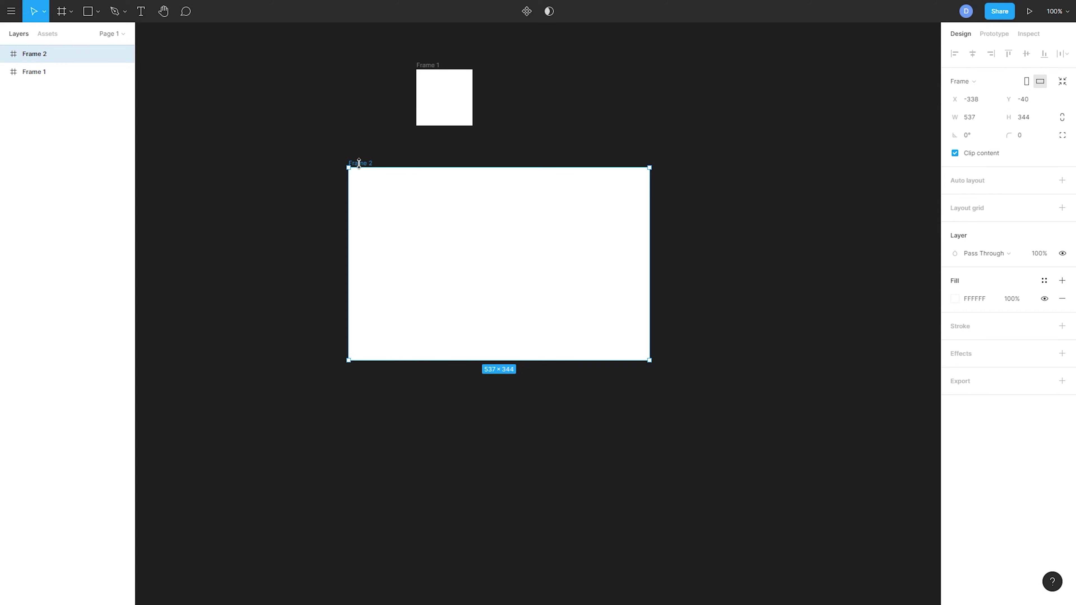
key(Escape)
key(ctrl+z)
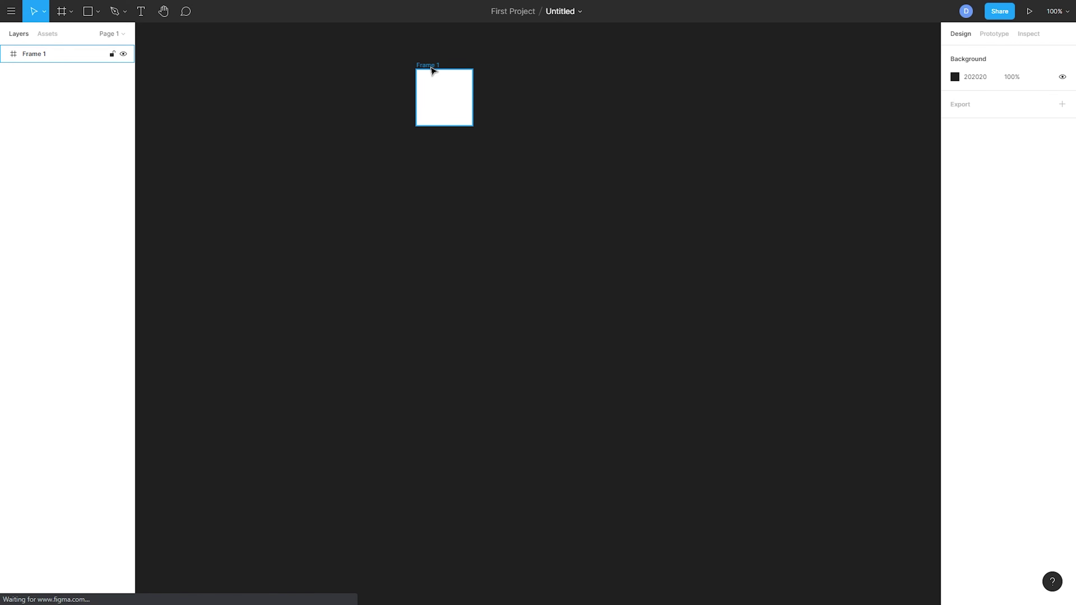
Step: Resize the small square frame to the iPhone 11 Pro Max preset
click(431, 72)
click(972, 80)
click(1001, 74)
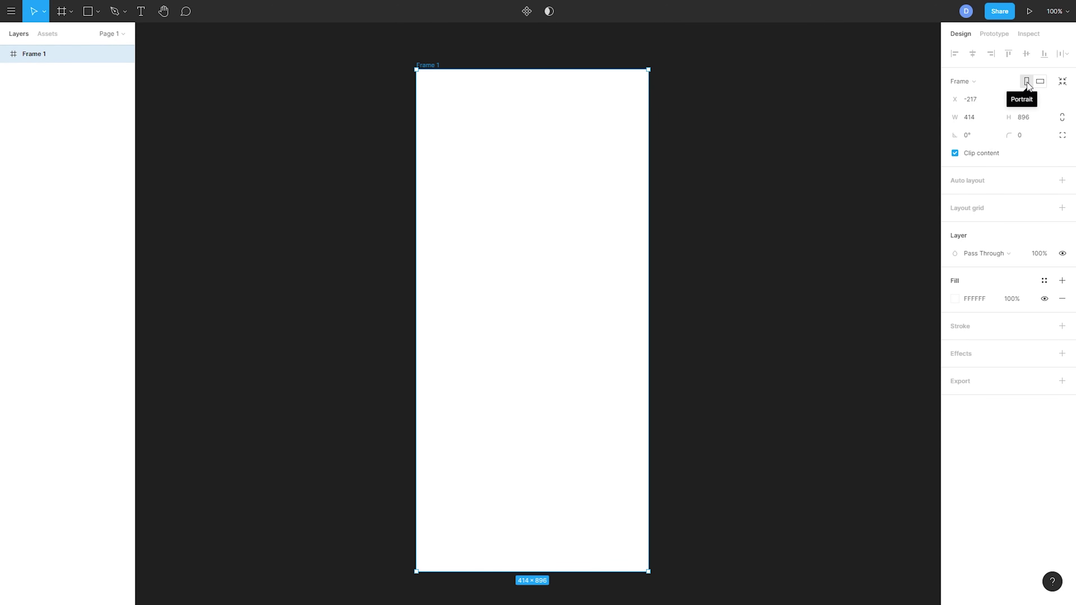
Step: Try the landscape orientation on the phone frame, and undo it
click(1041, 82)
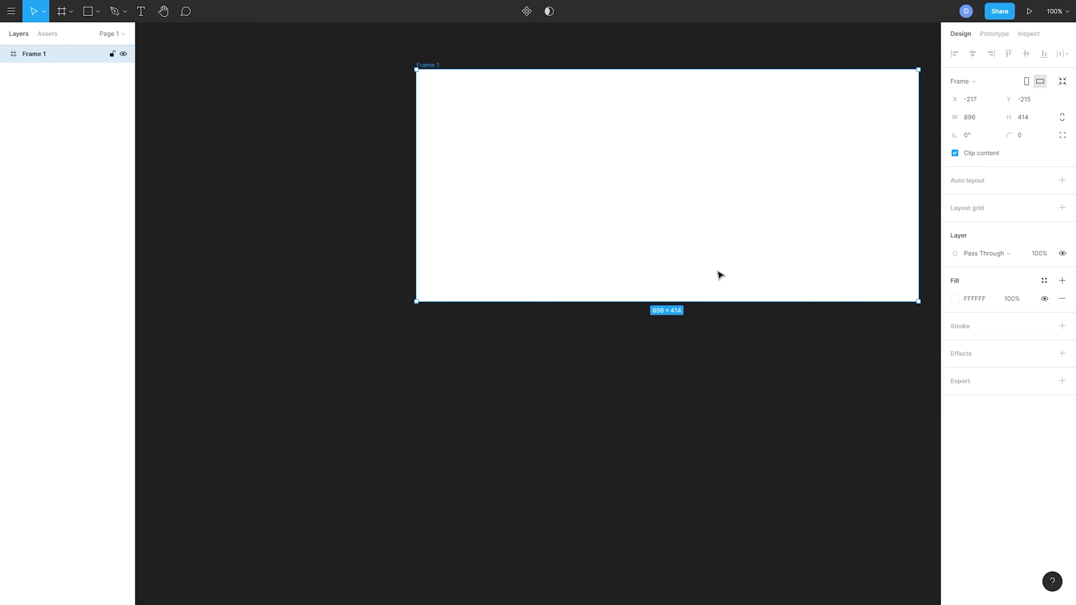
key(ctrl+z)
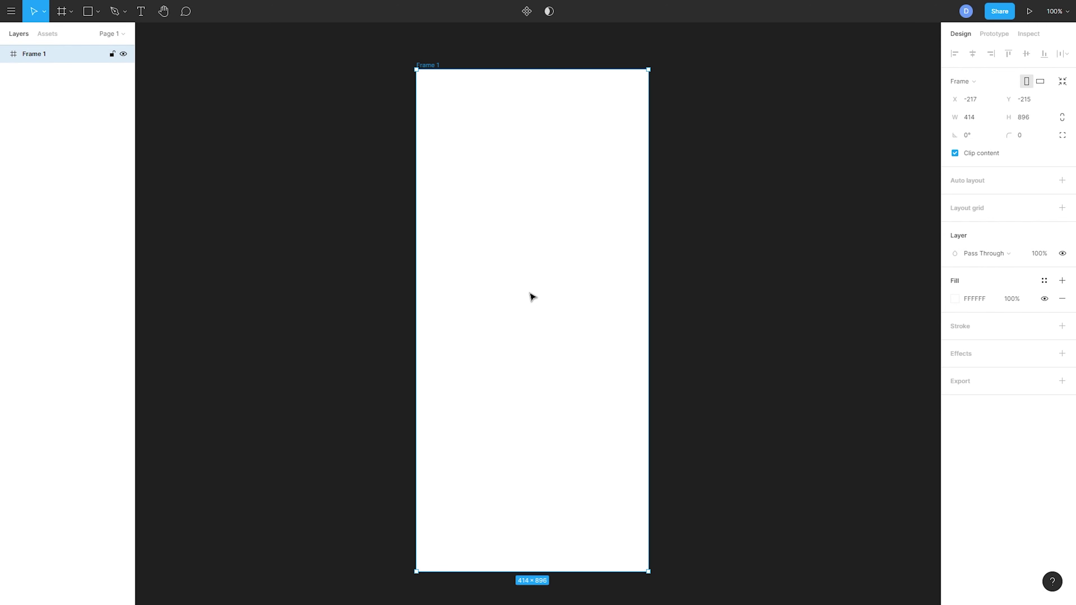
Step: Draw a rectangle about 628 × 214 extending past the frame's right edge, try resizing the frame to fit it, and undo the resize
key(r)
mouse_move(483, 244)
mouse_down()
mouse_move(702, 328)
mouse_move(835, 363)
mouse_up()
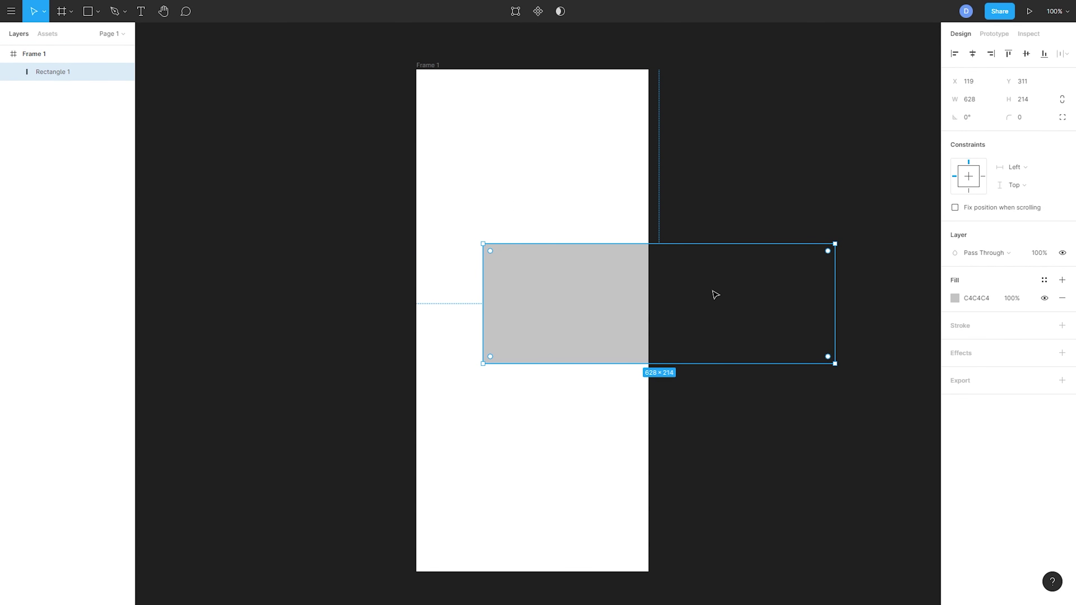
click(425, 66)
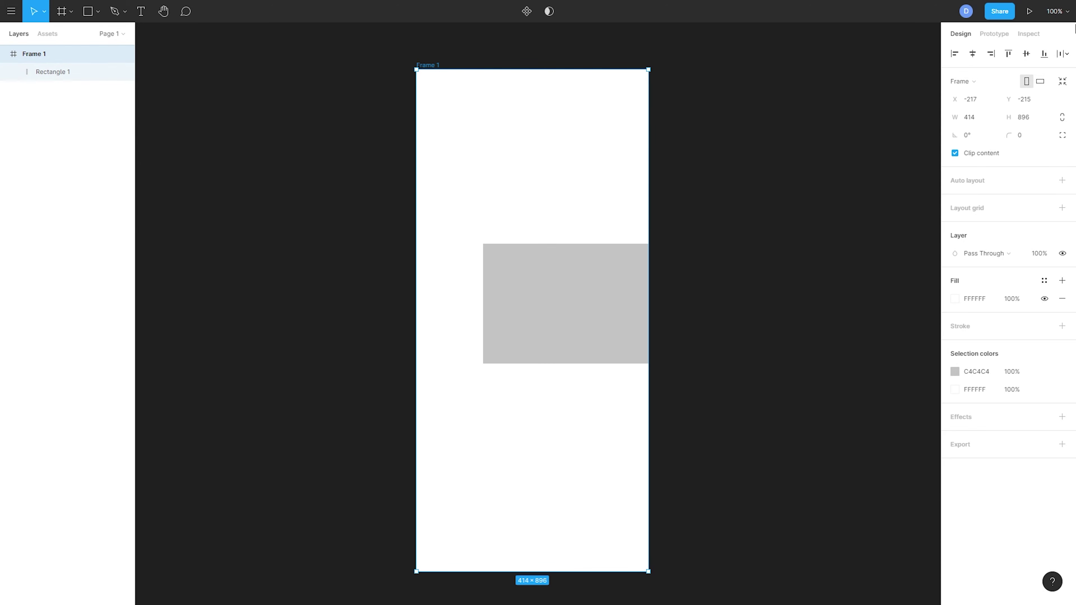
click(1063, 84)
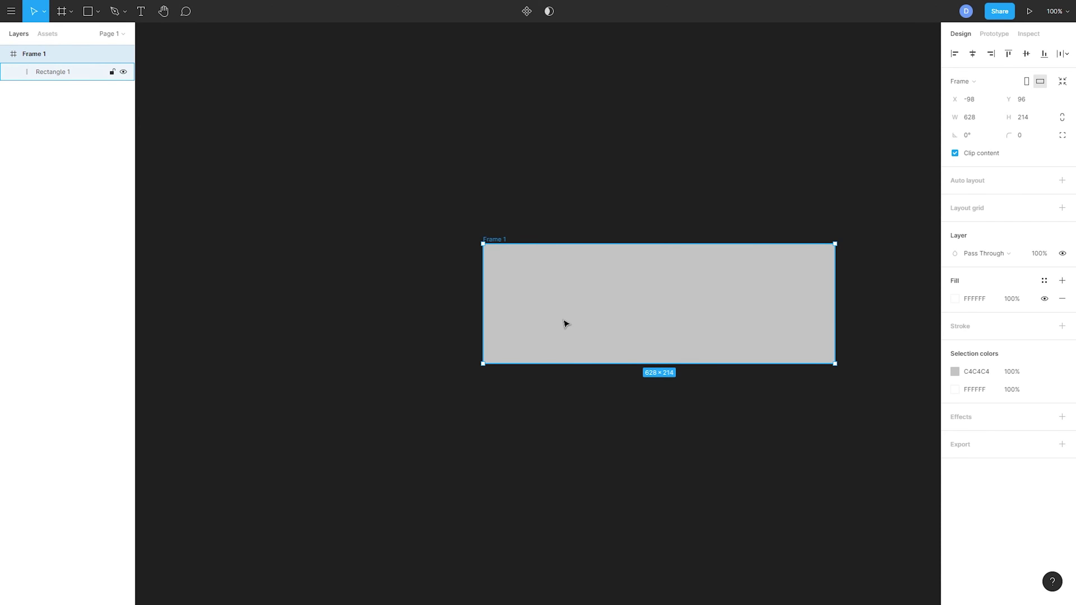
key(ctrl+z)
Step: Duplicate the rectangle below the original inside the frame, and resize the frame to fit both rectangles
click(550, 310)
drag(560, 310, 546, 458)
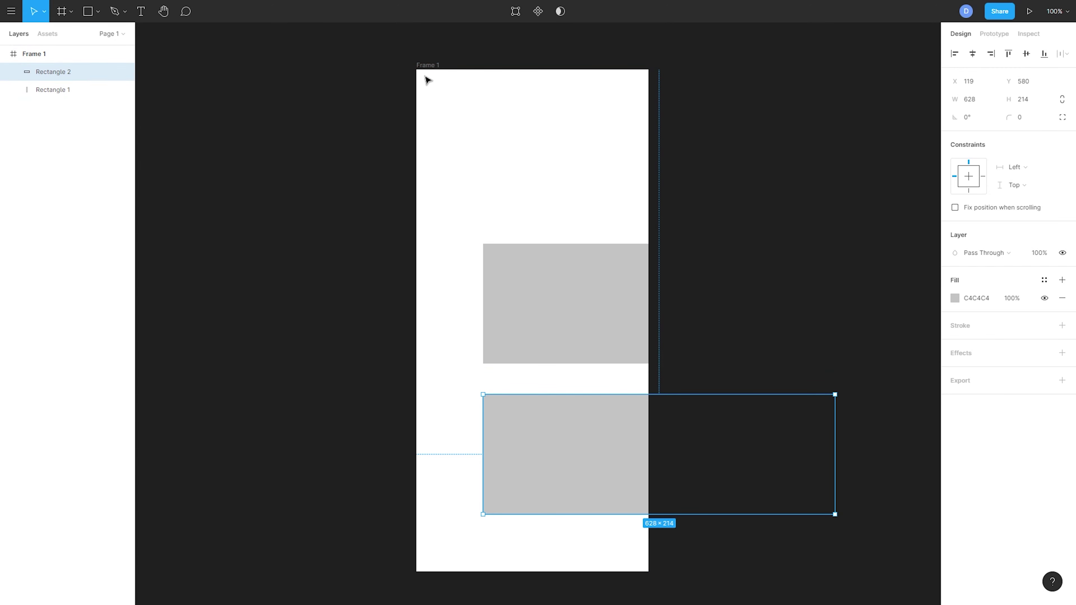
click(436, 64)
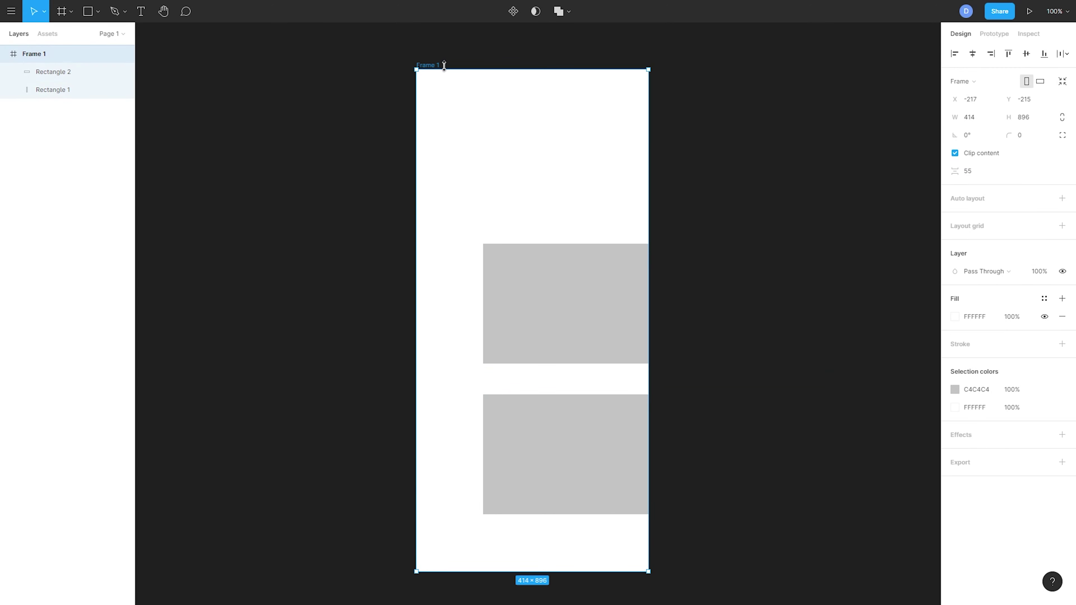
click(1063, 82)
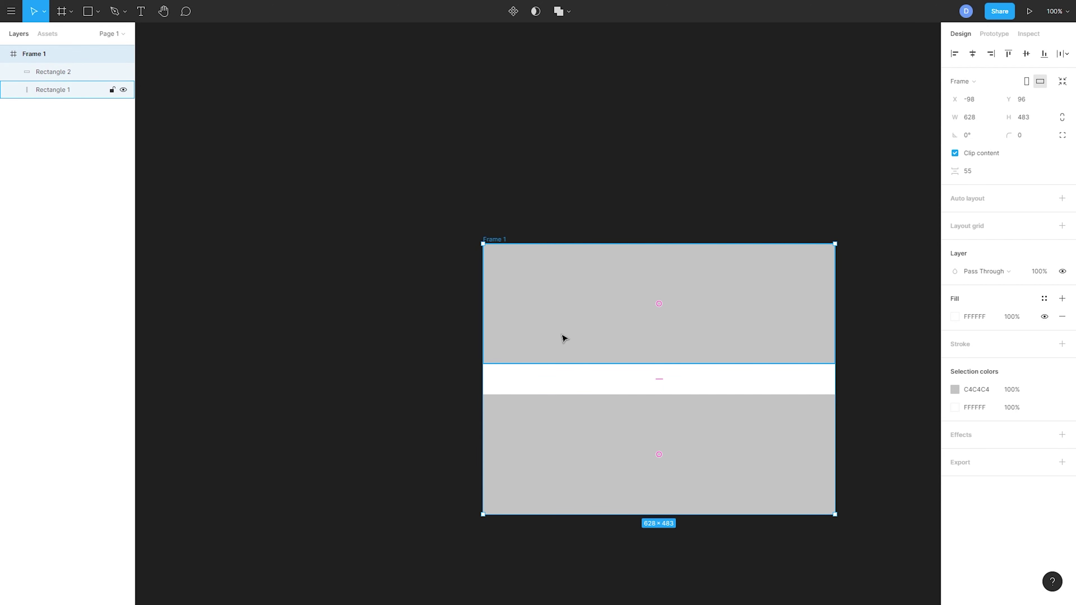
Step: Undo the frame's resize and the rectangle's duplication, and delete the remaining rectangle
key(ctrl+z)
key(ctrl+z)
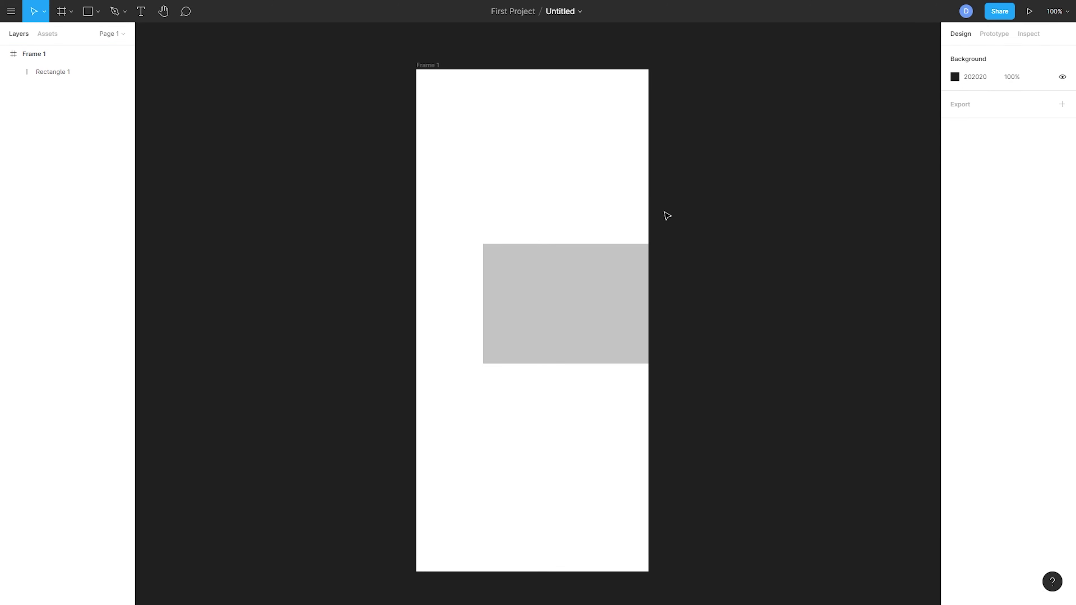
click(562, 335)
key(Delete)
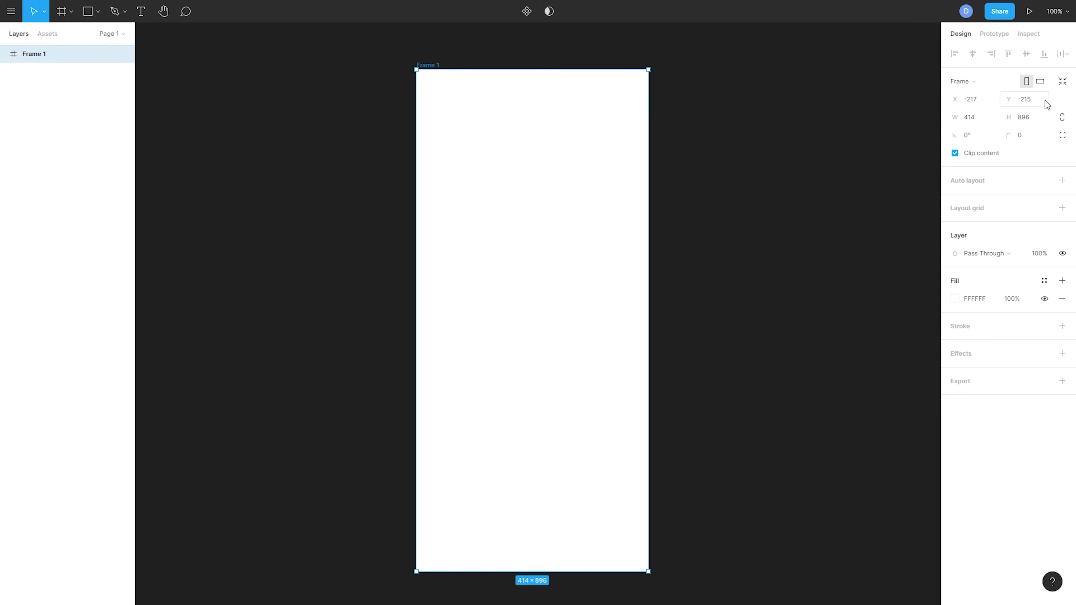
Step: Try the canvas zoom options on the frame: zoom to fit, 50%, 100%, 200% and zoom out
click(1059, 13)
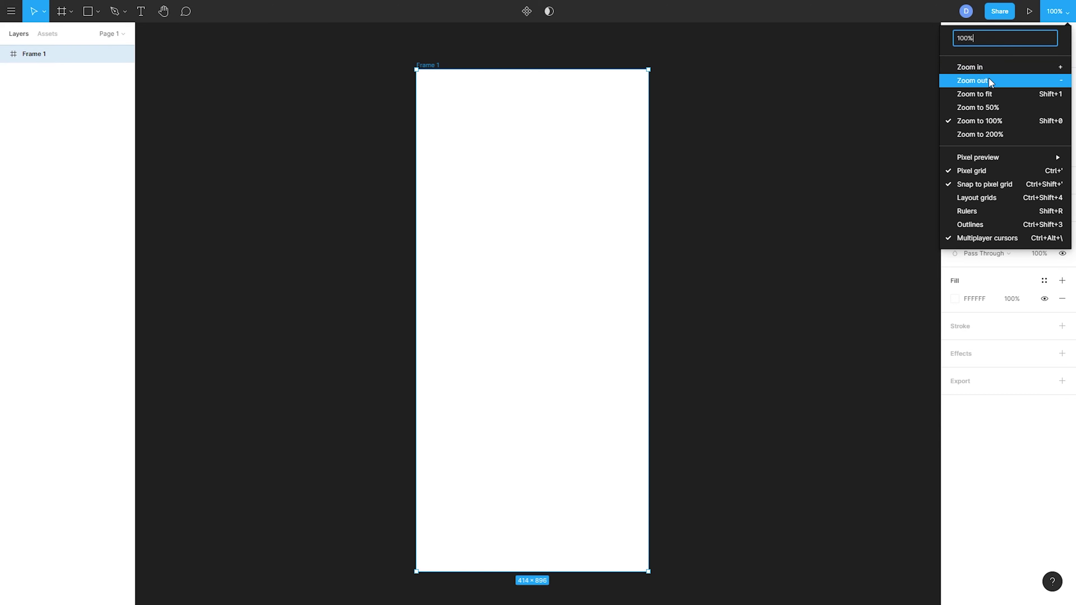
click(988, 94)
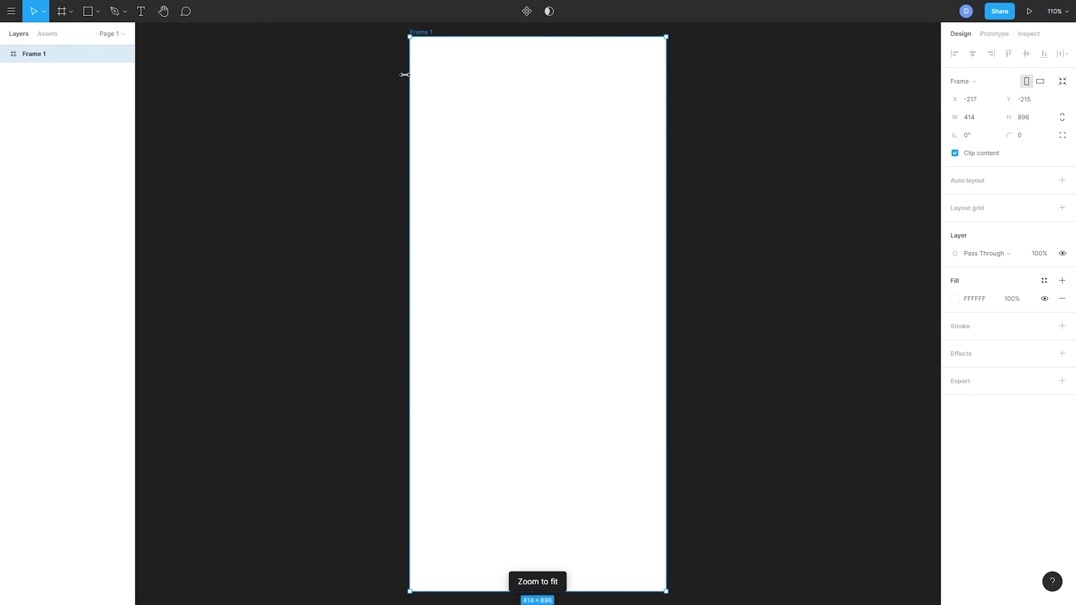
click(1072, 11)
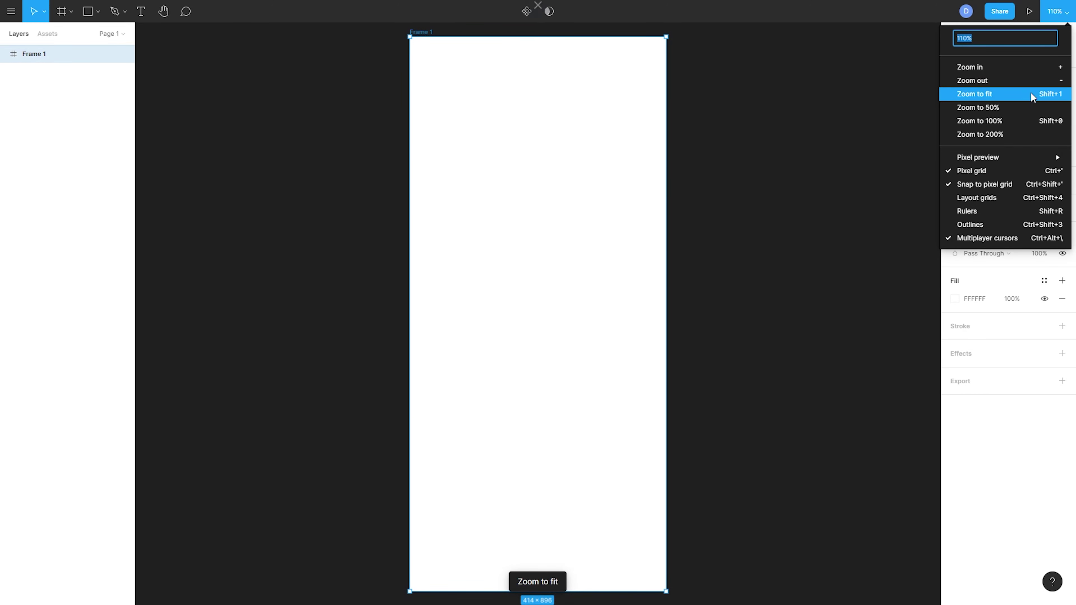
click(1018, 106)
click(1068, 11)
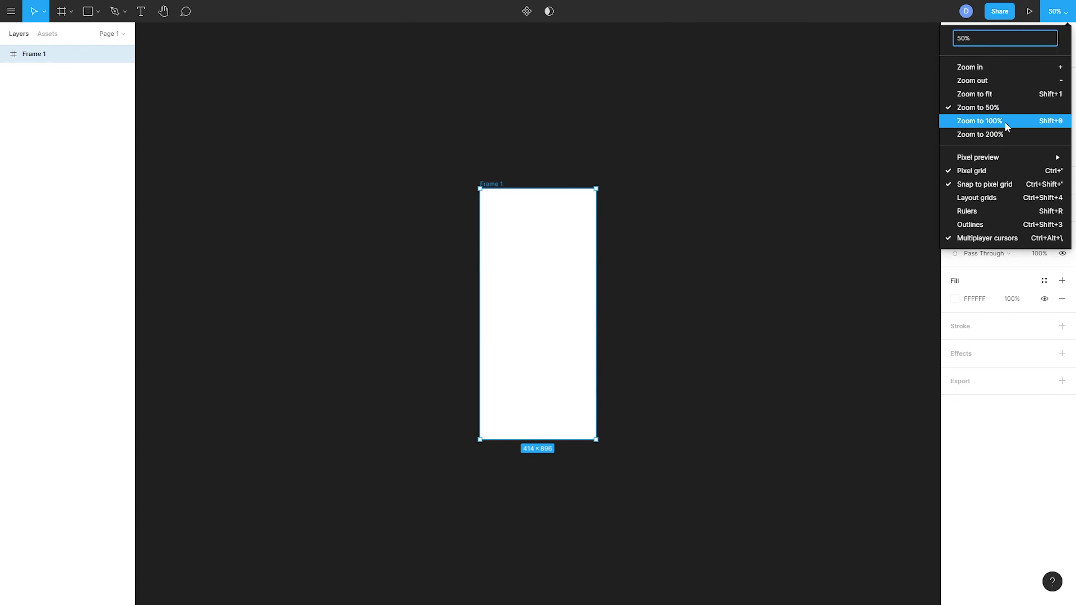
click(1005, 121)
click(1070, 11)
click(993, 135)
click(1070, 11)
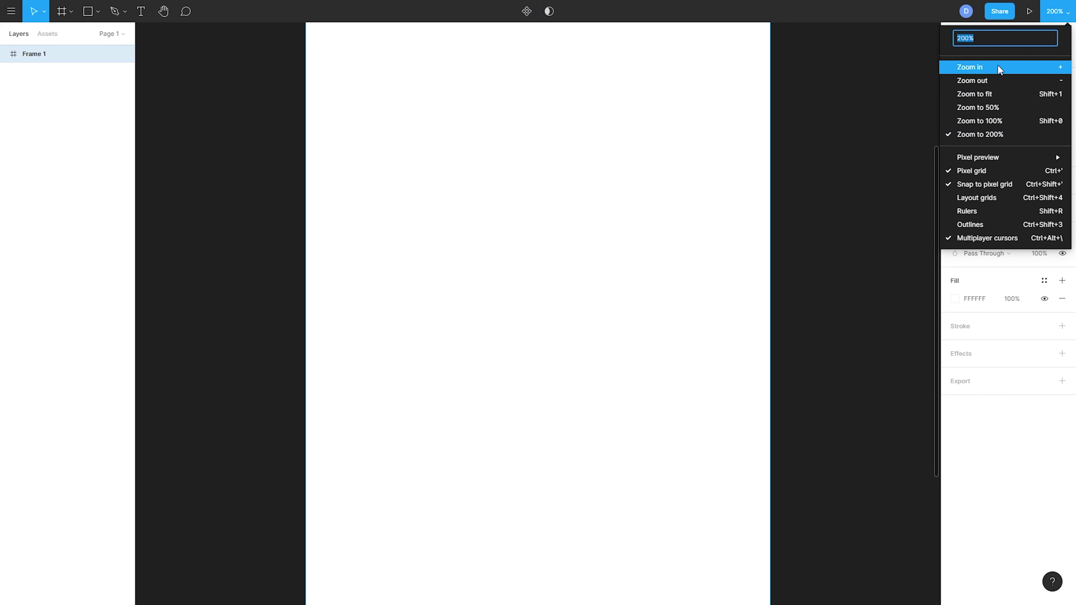
click(995, 79)
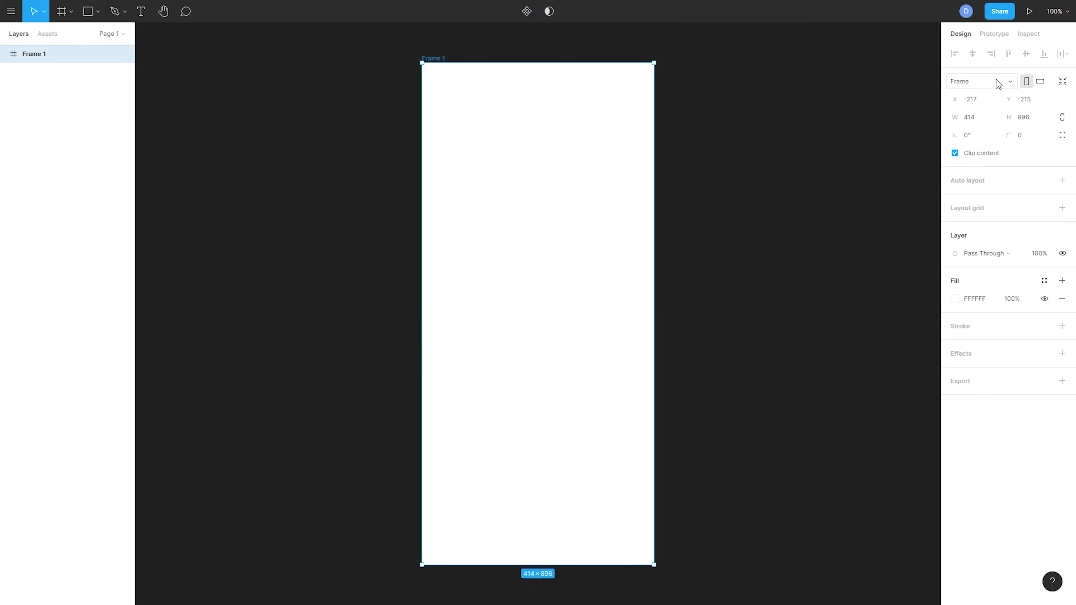
click(783, 167)
click(1055, 11)
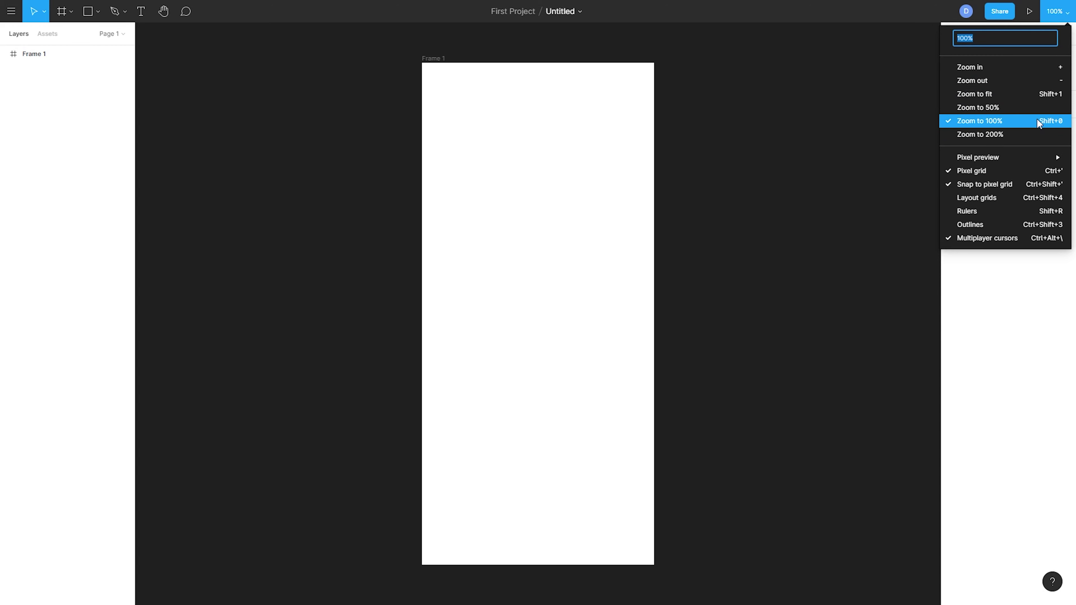
click(761, 240)
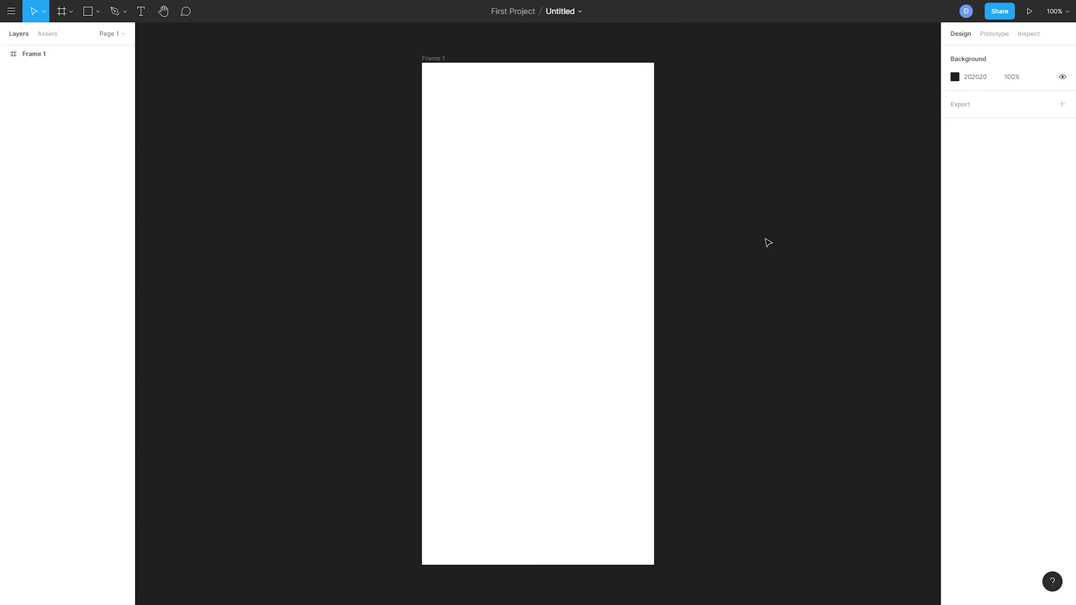
scroll(768, 242, down, 5)
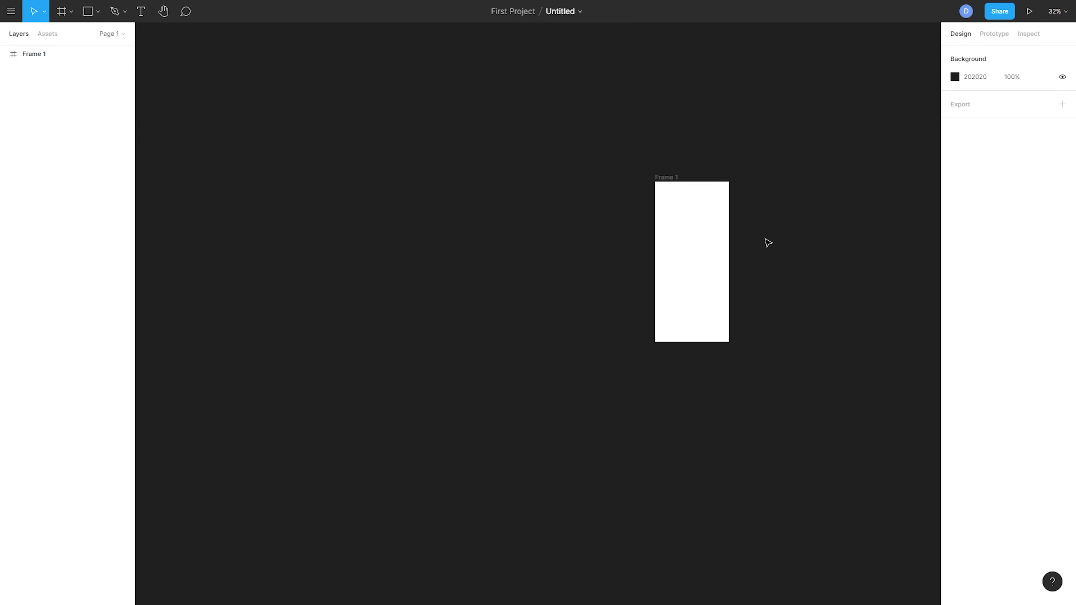
Step: Zoom in on the frame, try the Hand tool and return to the Move tool, and pan the canvas sideways
scroll(768, 242, up, 5)
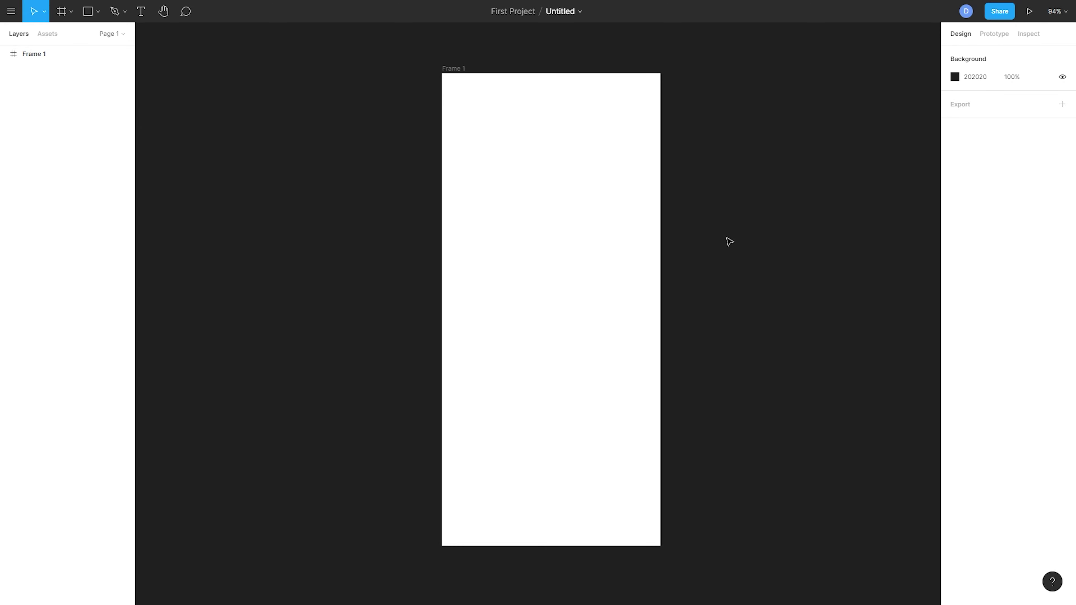
key(space)
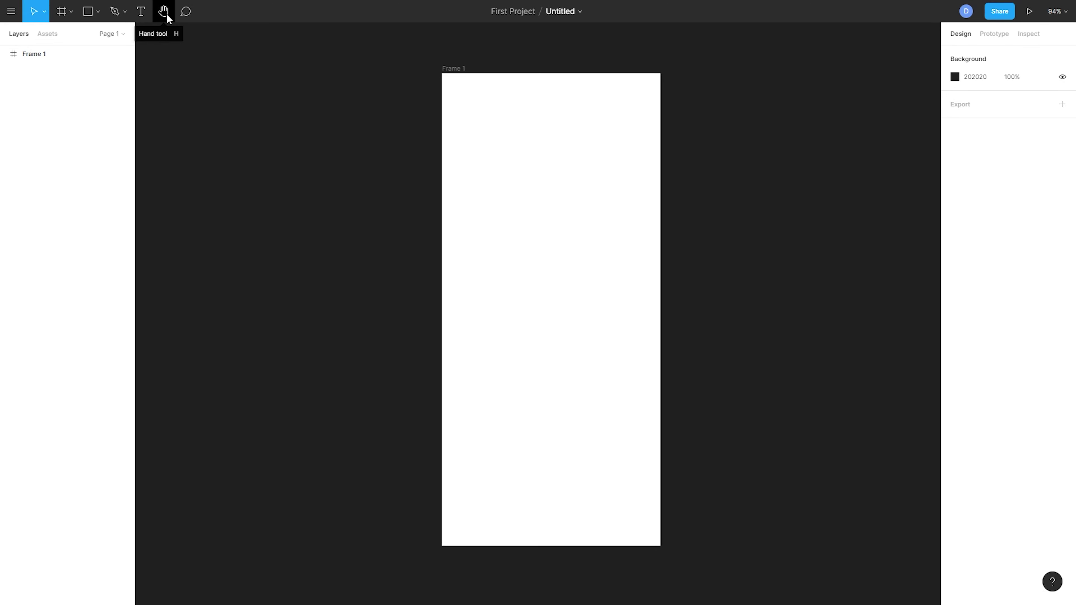
key(h)
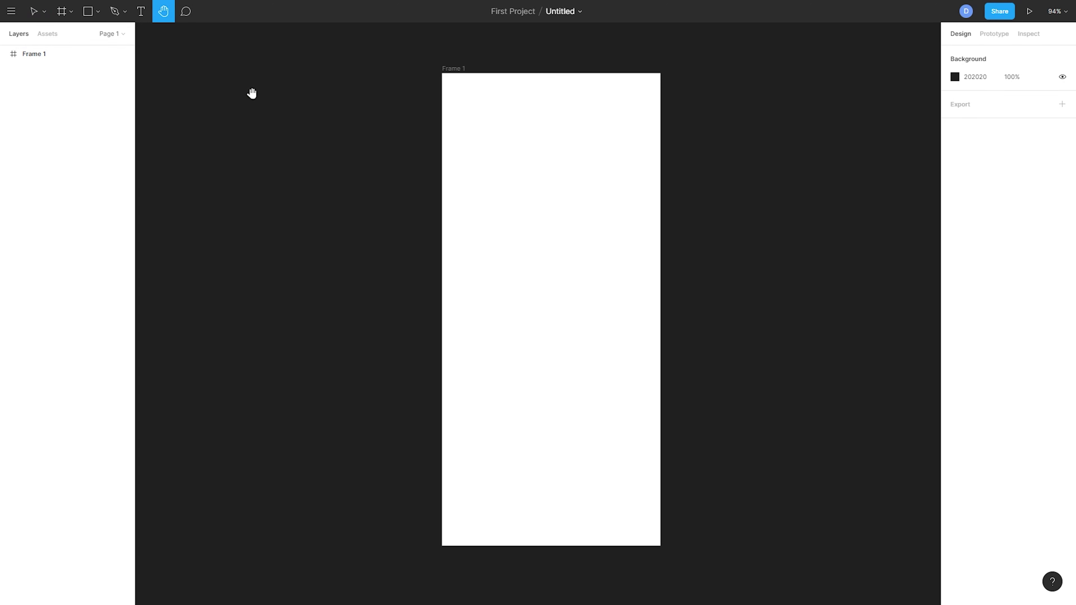
key(v)
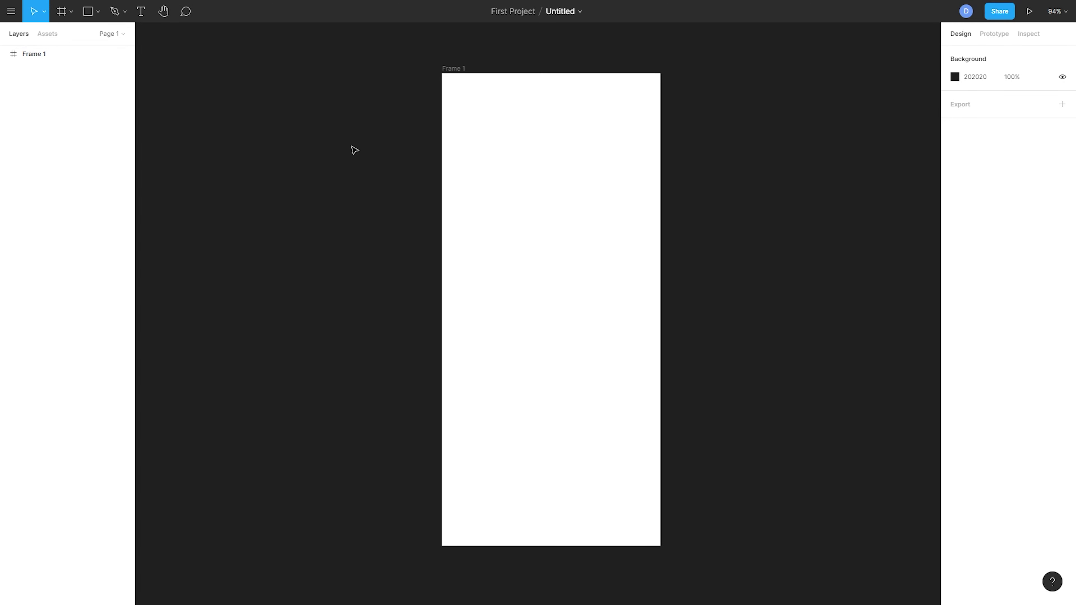
key(space)
drag(351, 145, 263, 160)
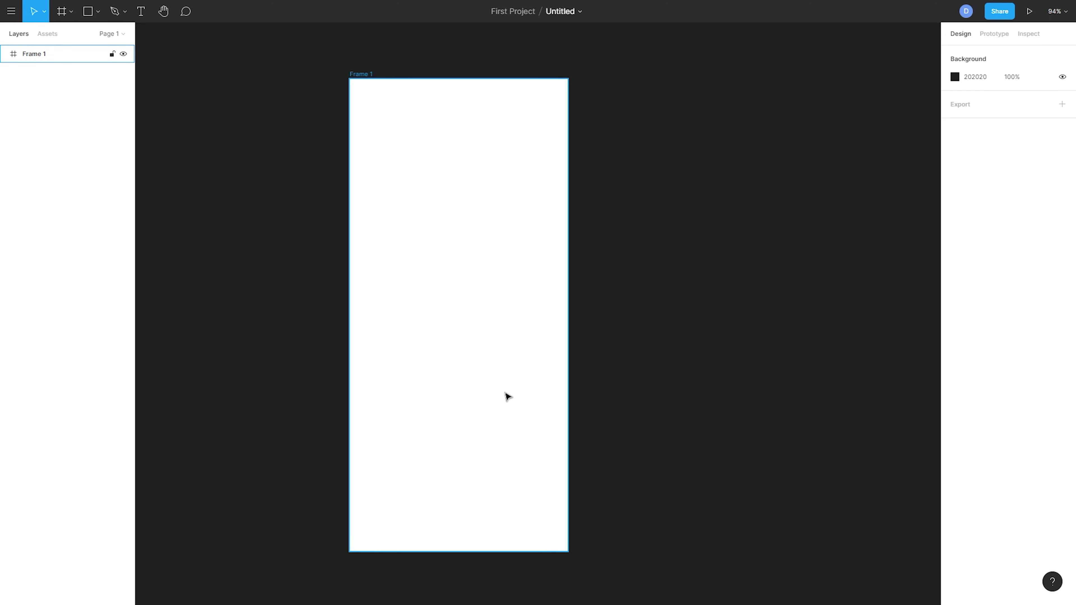
Step: Zoom deep into the frame until the pixel grid shows, zoom back to fit, and pan the canvas
ctrl+scroll(370, 298, up, 15)
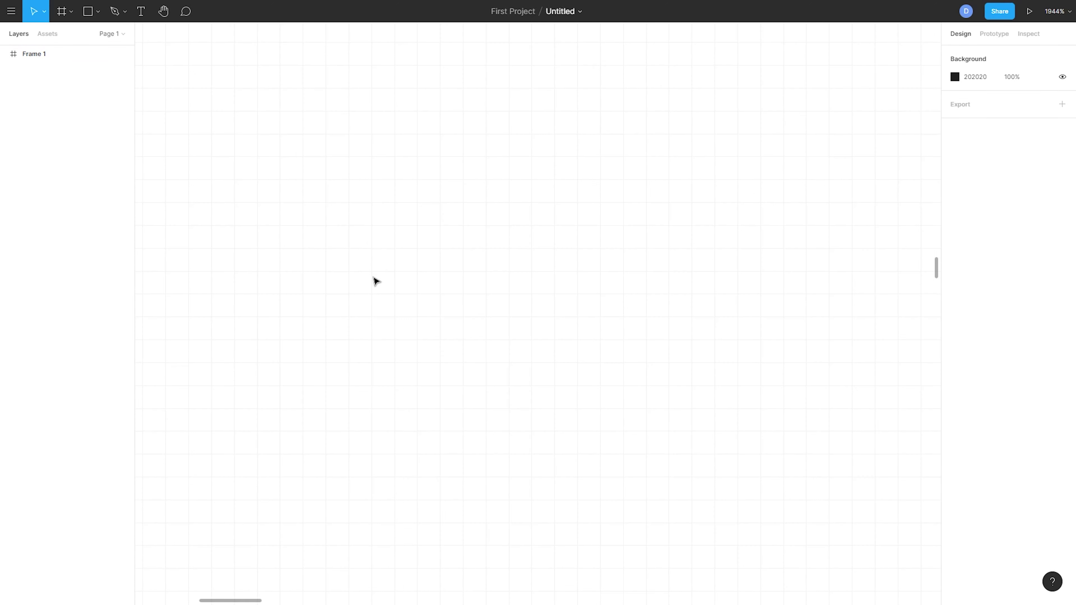
scroll(375, 279, up, 8)
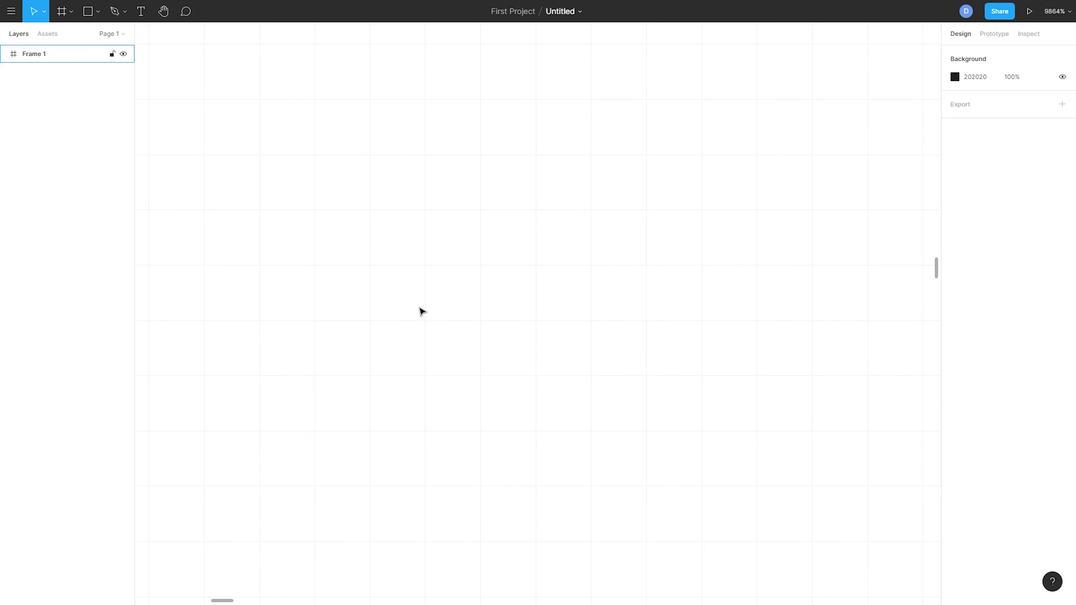
key(shift+1)
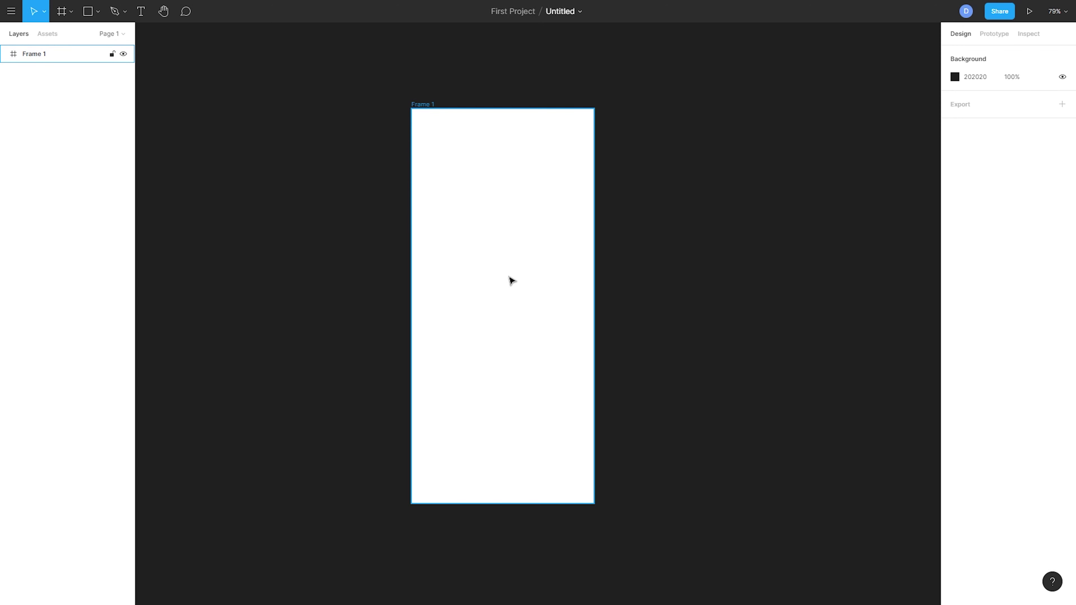
drag(509, 281, 357, 277)
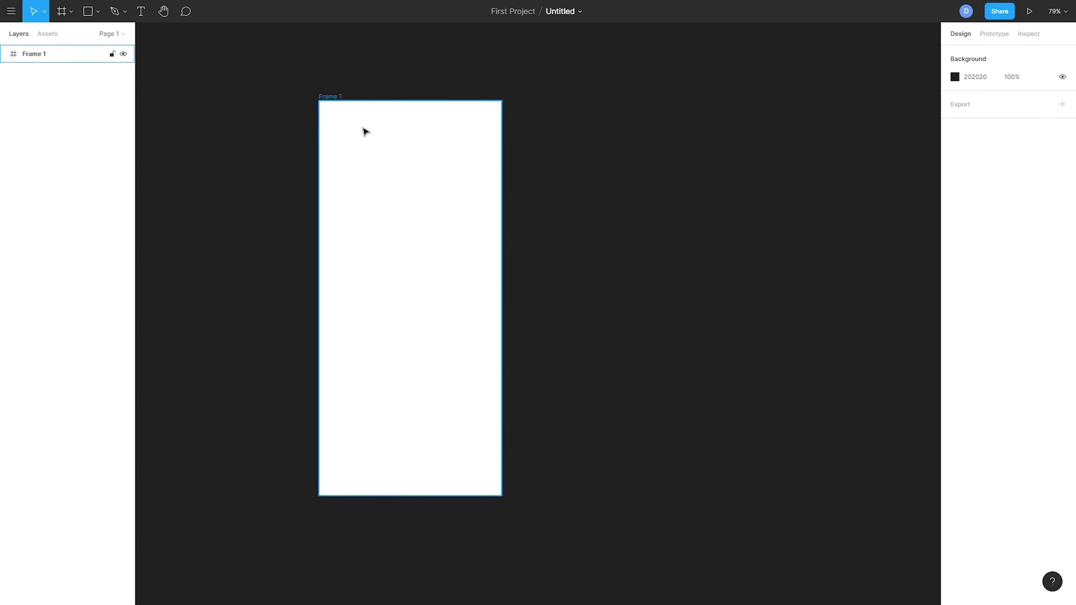
Step: Position Frame 1 at the canvas origin by setting its X and Y to 0
click(322, 98)
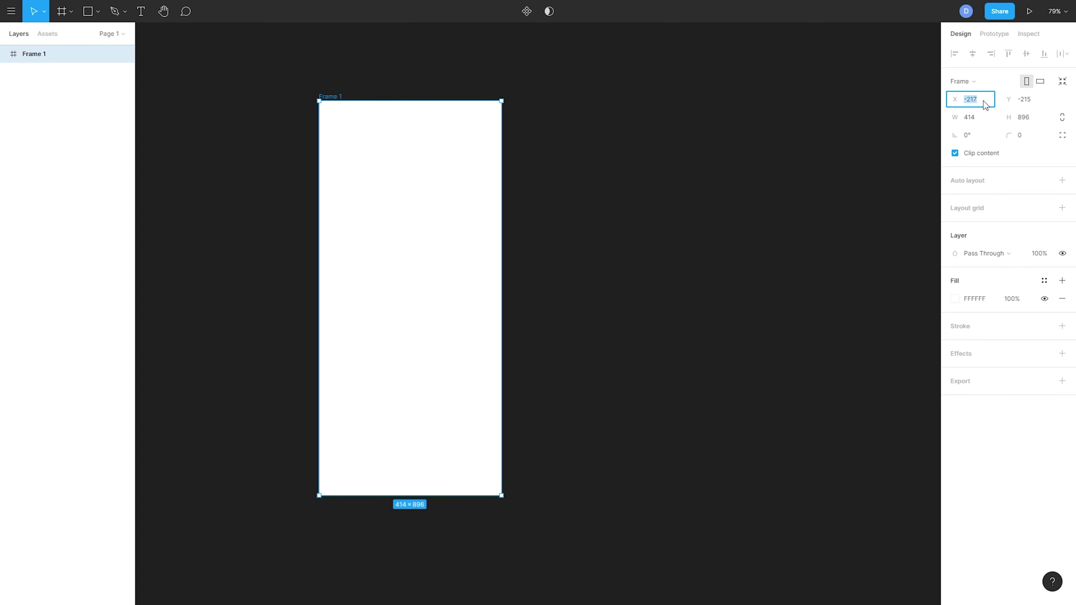
text(0)
click(1037, 102)
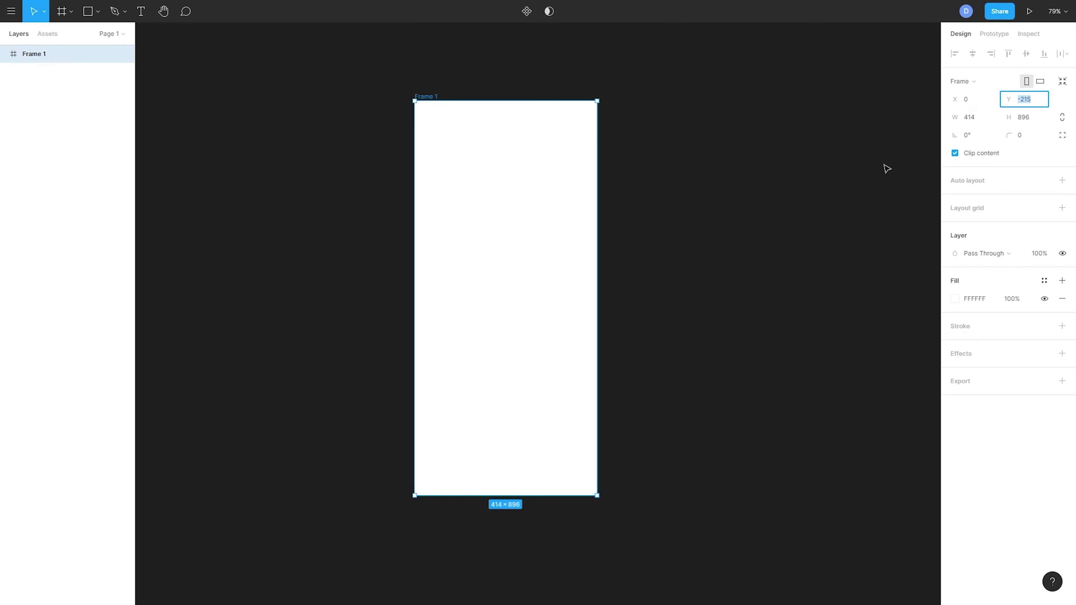
text(0)
click(839, 182)
scroll(691, 250, down, 3)
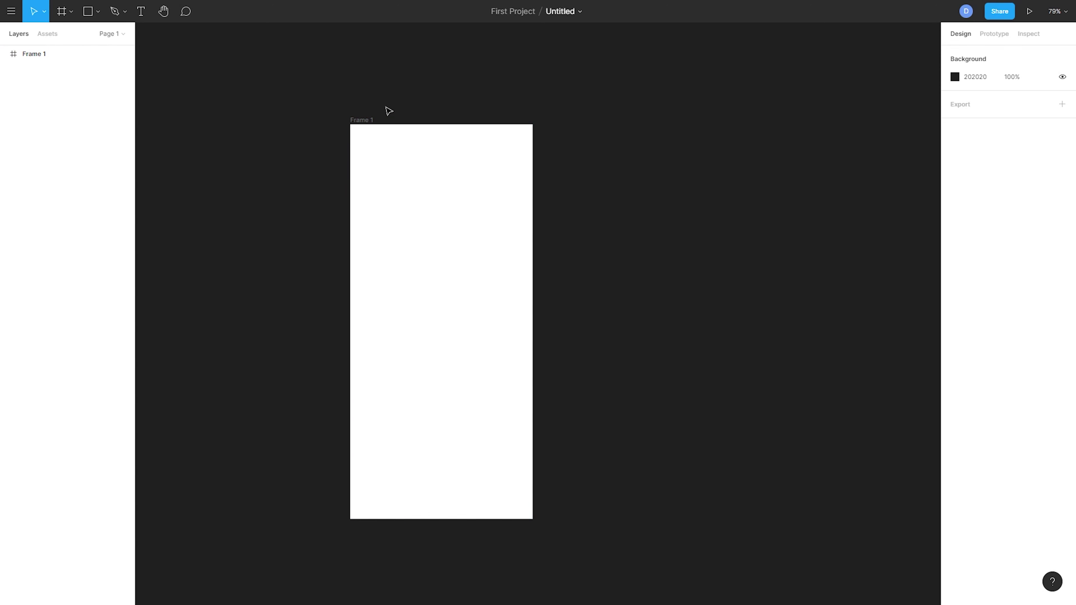
Step: Draw a second frame of about 655 × 412 beside Frame 1, with their top edges aligned
click(354, 121)
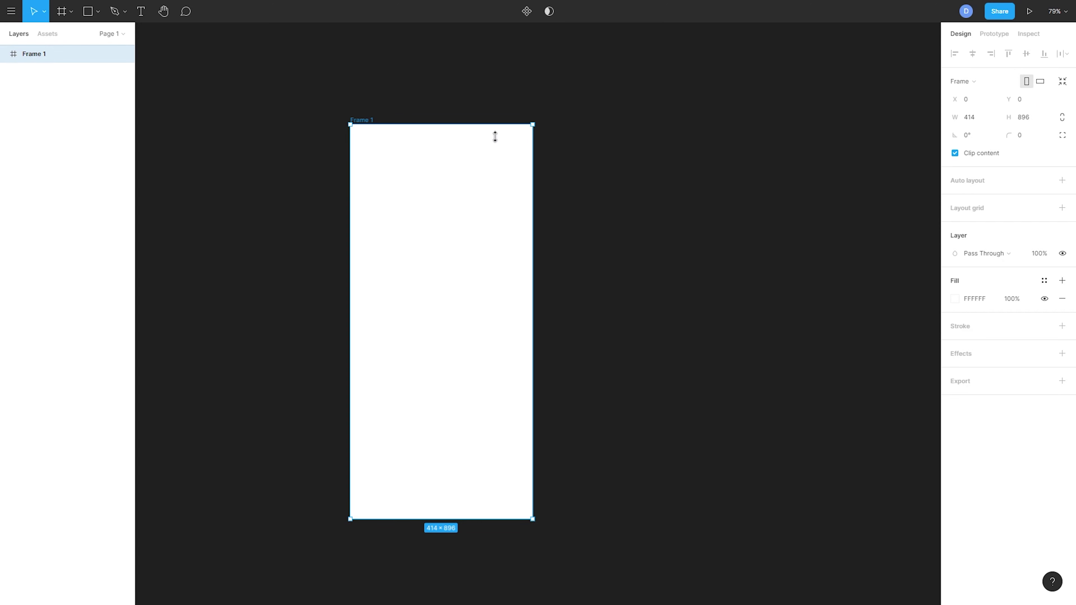
key(f)
drag(579, 125, 867, 305)
click(843, 430)
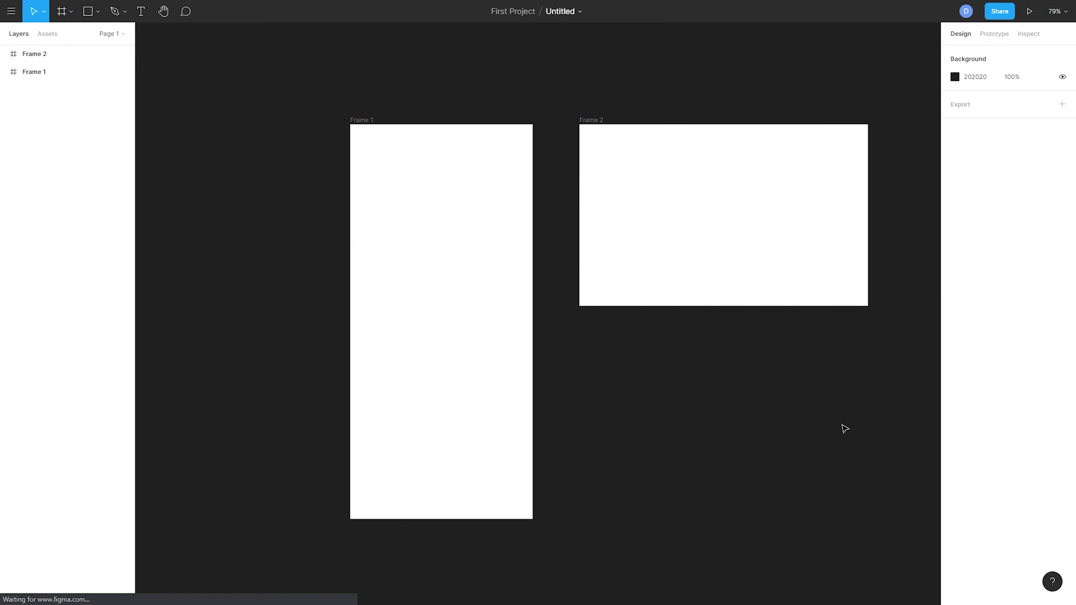
scroll(843, 431, right, 5)
Step: Set Frame 2's width to 666 and its height to 500
click(453, 132)
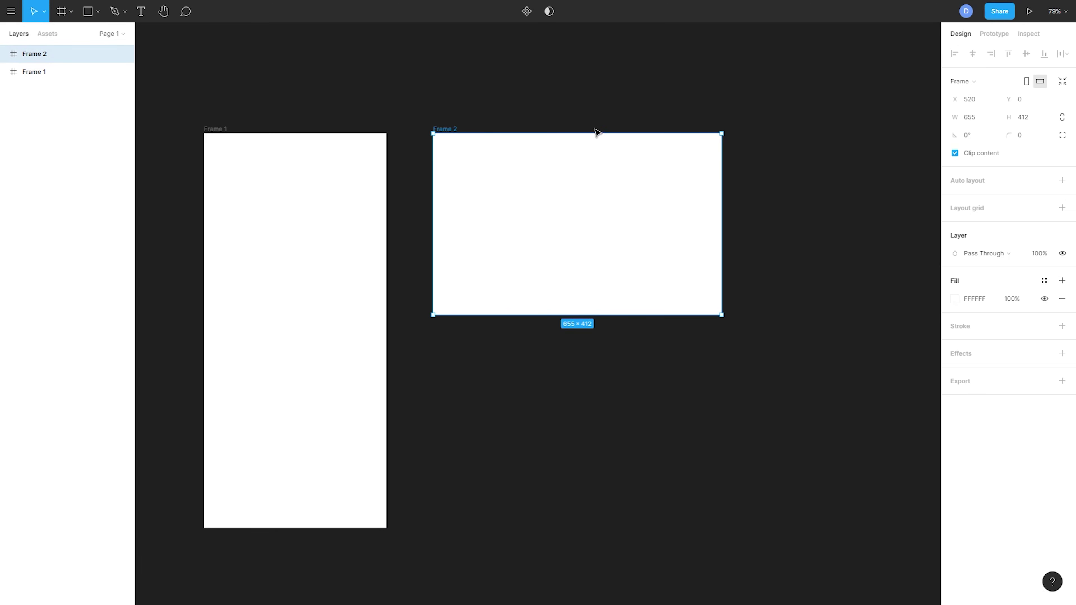
click(987, 119)
click(1042, 120)
click(989, 123)
text(666)
key(Return)
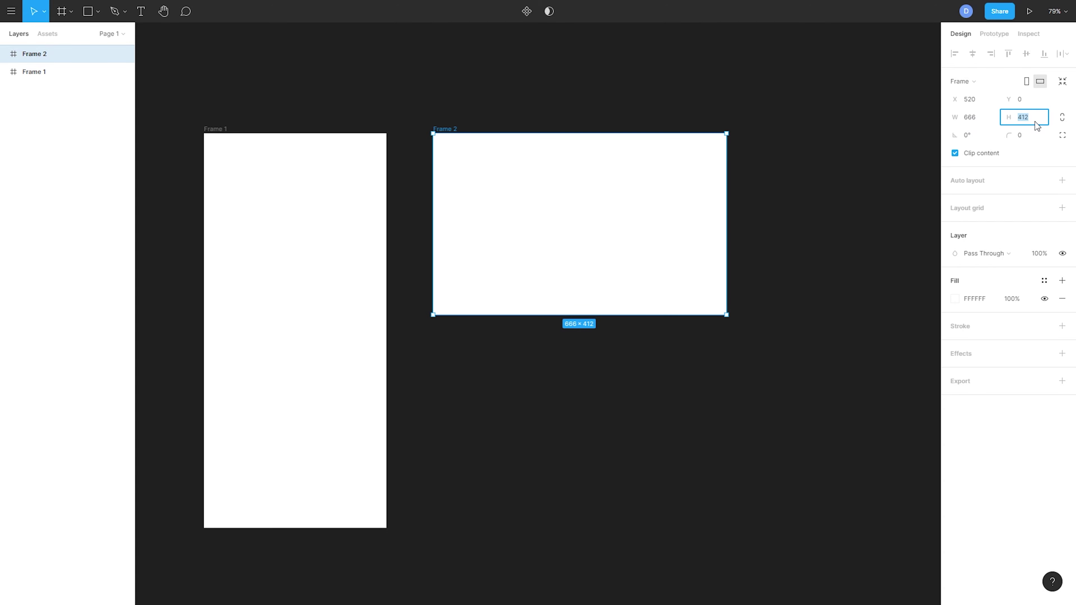
key(Return)
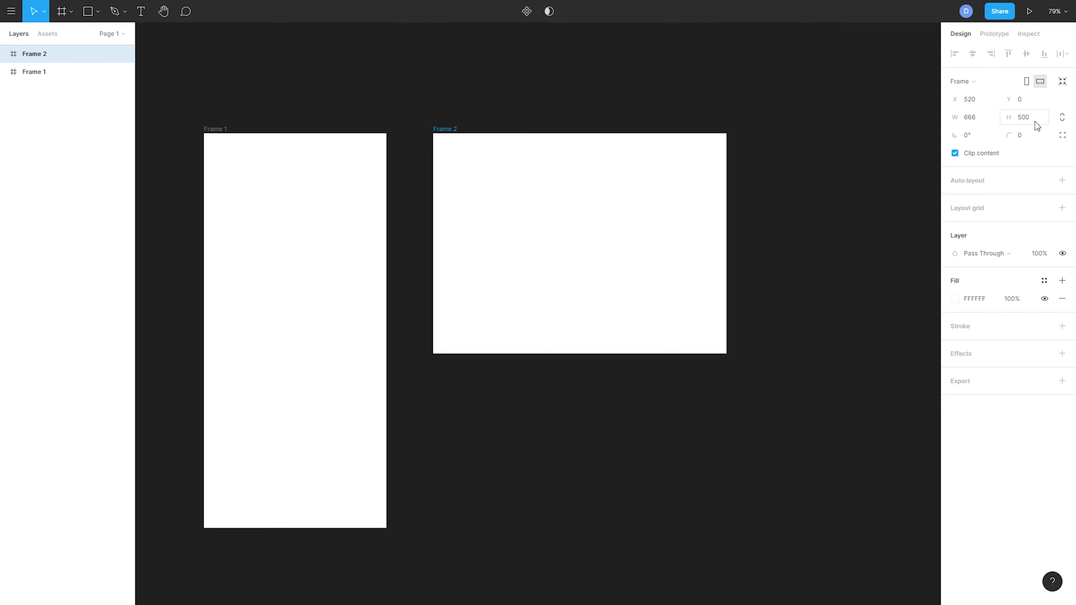
click(564, 416)
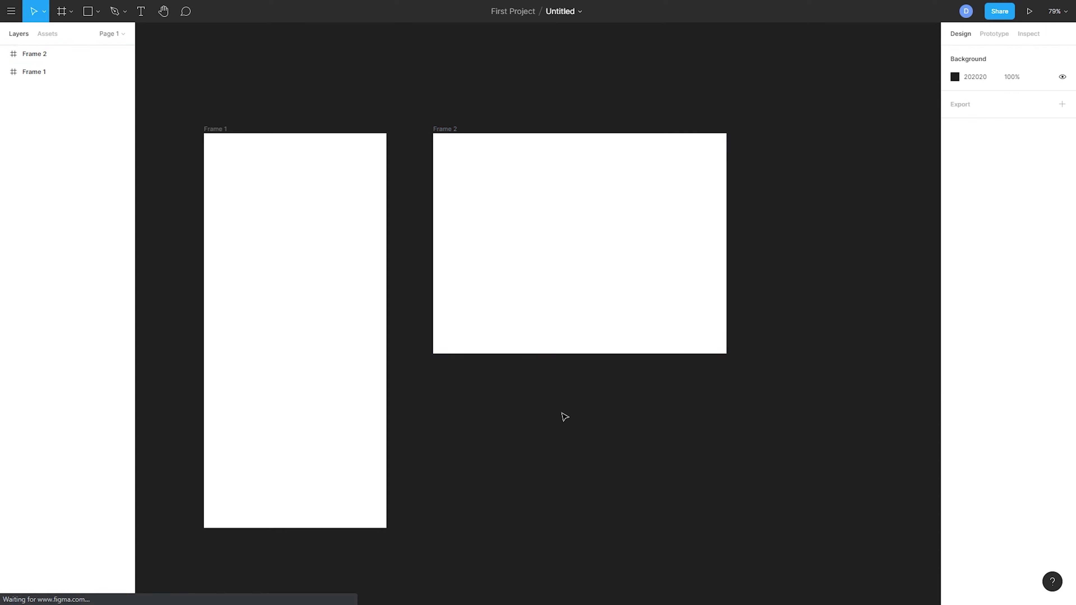
Step: Delete Frame 2 from the canvas
key(Tab)
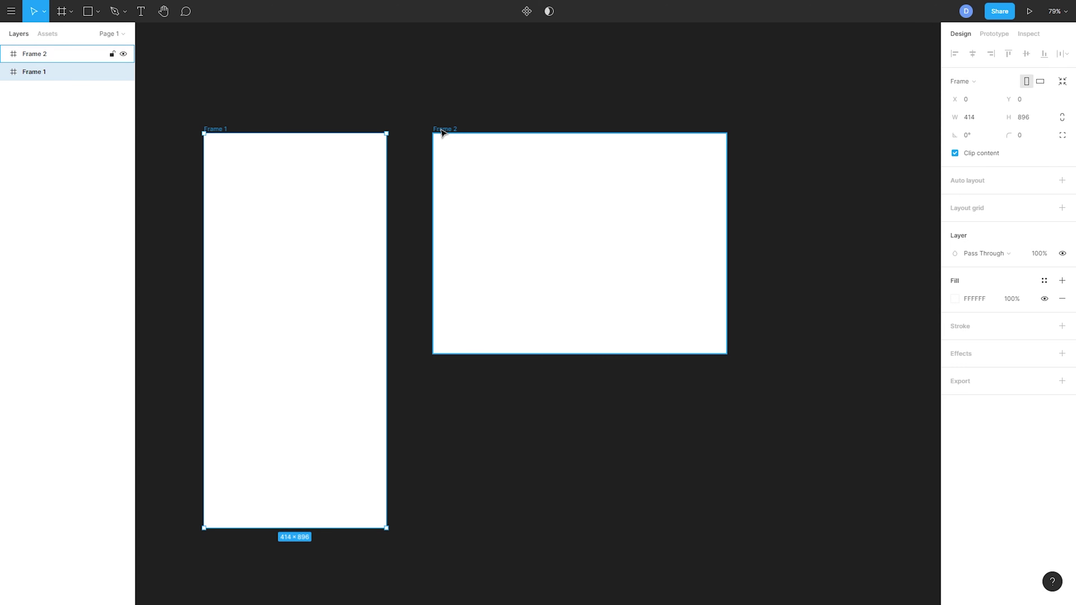
click(453, 131)
key(Delete)
Step: Constrain Frame 1's proportions and set its width to 500 so the height scales with it
click(227, 134)
scroll(302, 165, left, 5)
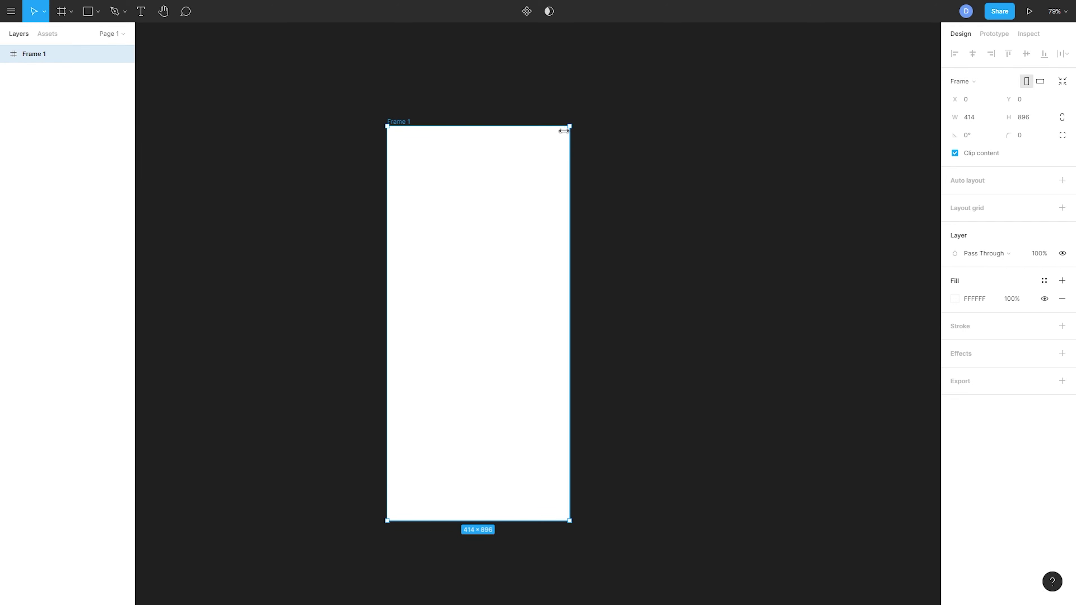
click(1061, 119)
click(971, 119)
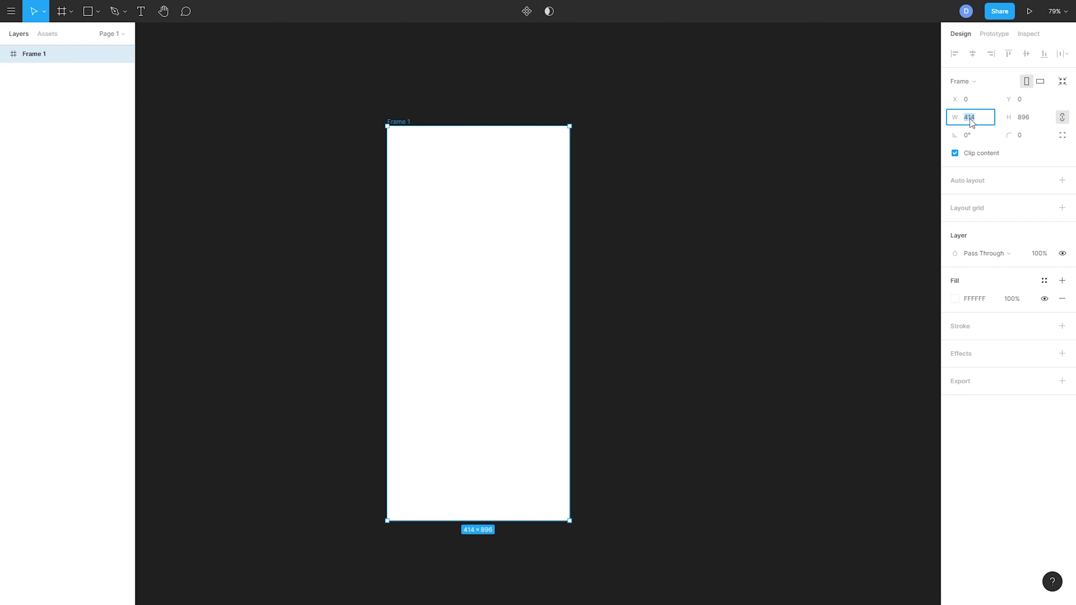
text(500)
key(Return)
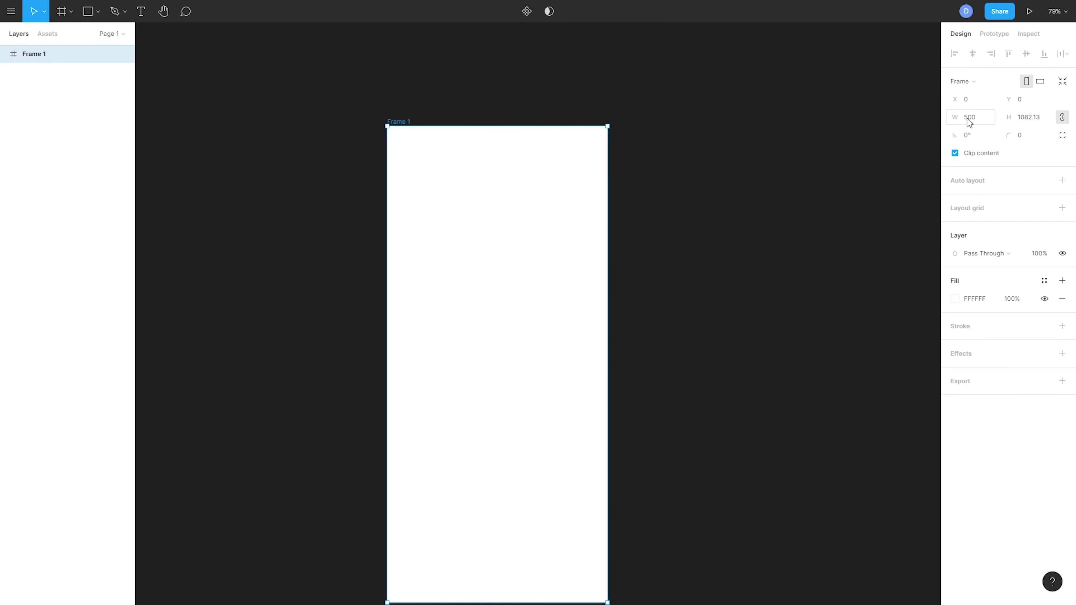
Step: Undo Frame 1's width change and its proportion constraint
scroll(658, 178, down, 2)
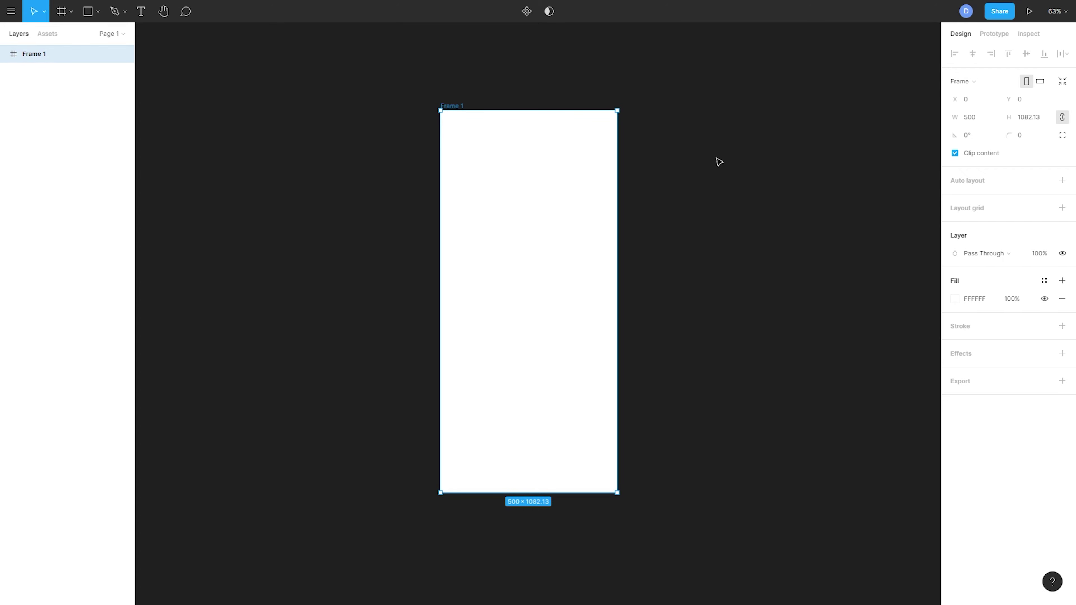
key(ctrl+z)
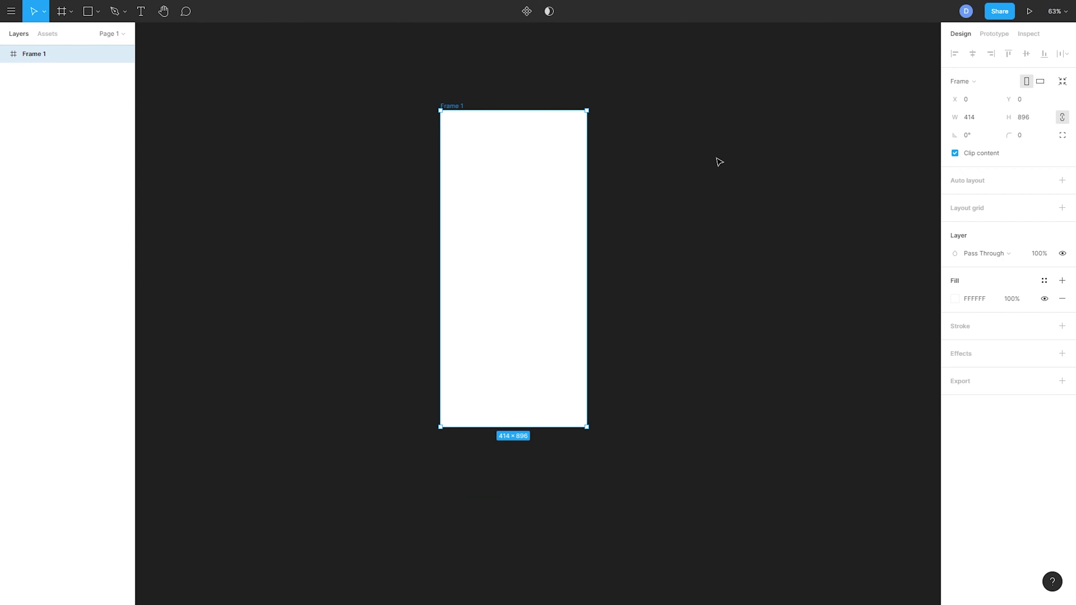
click(622, 212)
key(ctrl+z)
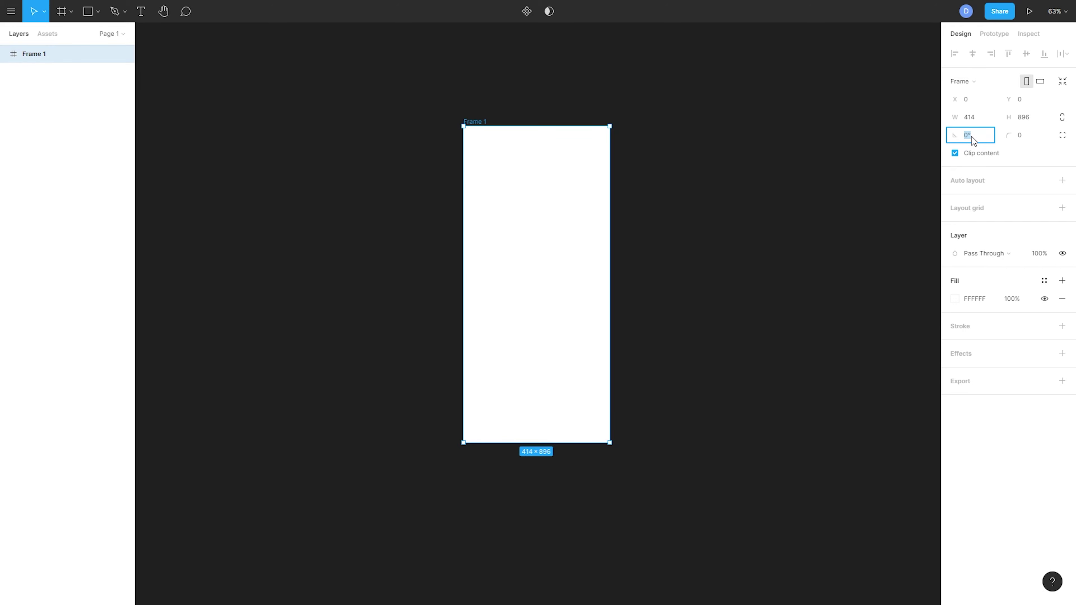
Step: Try rotating Frame 1 to 10° and in 10° increments up to 90°, and reset its rotation to 0°
text(10)
key(Return)
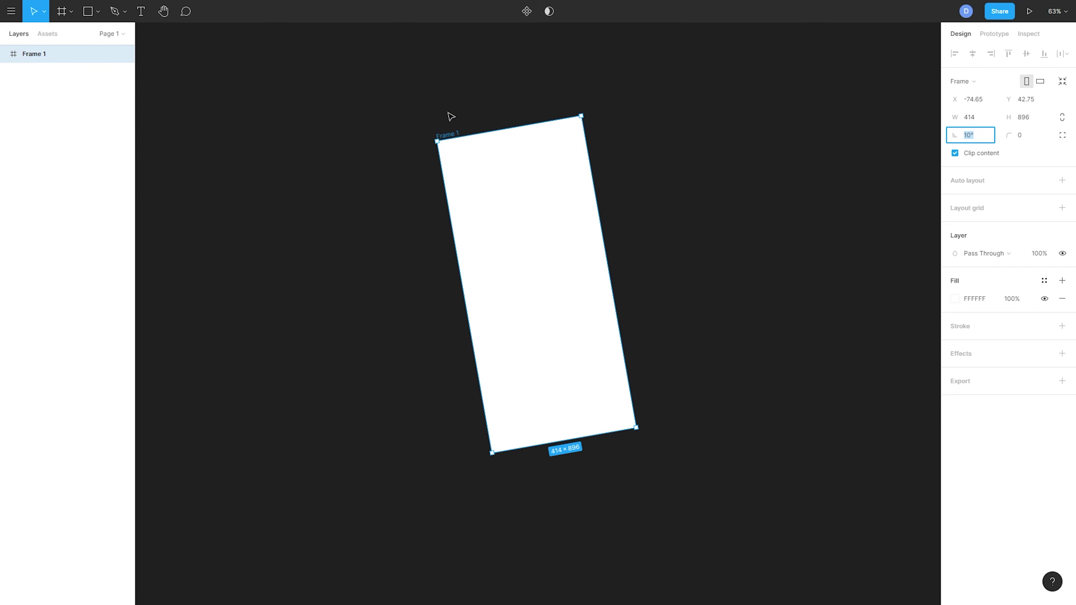
key(shift+Up)
key(shift+Up)
key(shift+Up)
key(shift+Up)
key(shift+Up)
key(shift+Up)
key(shift+Up)
key(shift+Up)
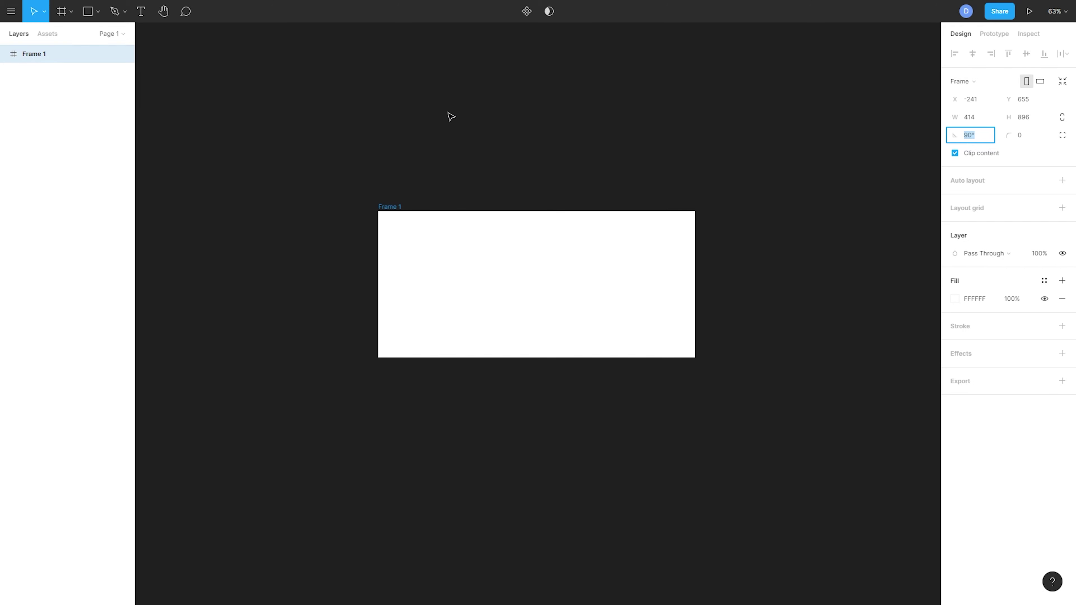
text(0)
key(Return)
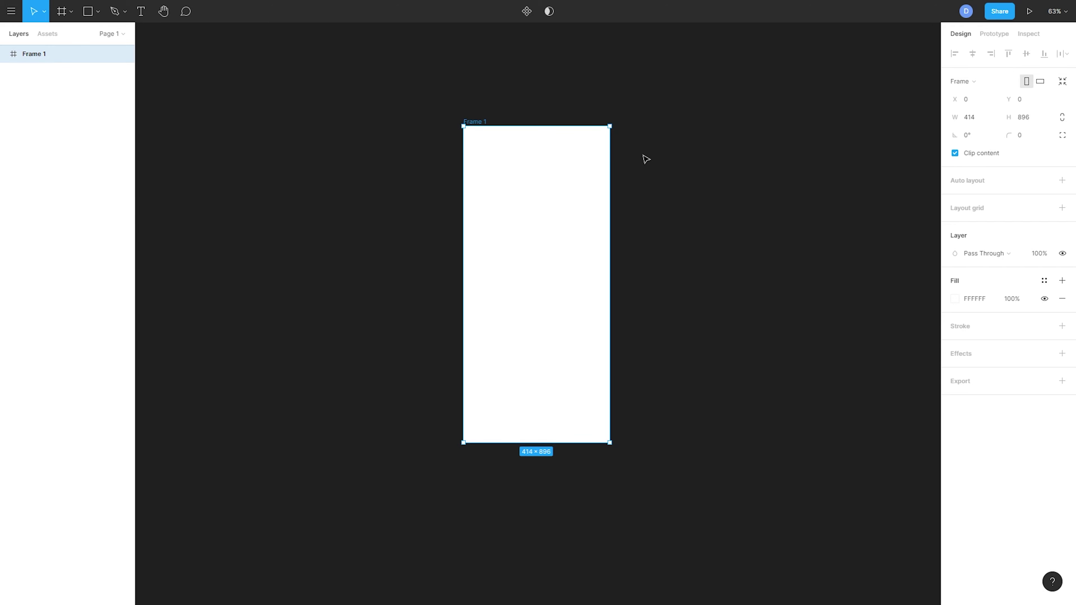
Step: Try the landscape orientation on Frame 1, undo it, and deselect the frame
click(970, 135)
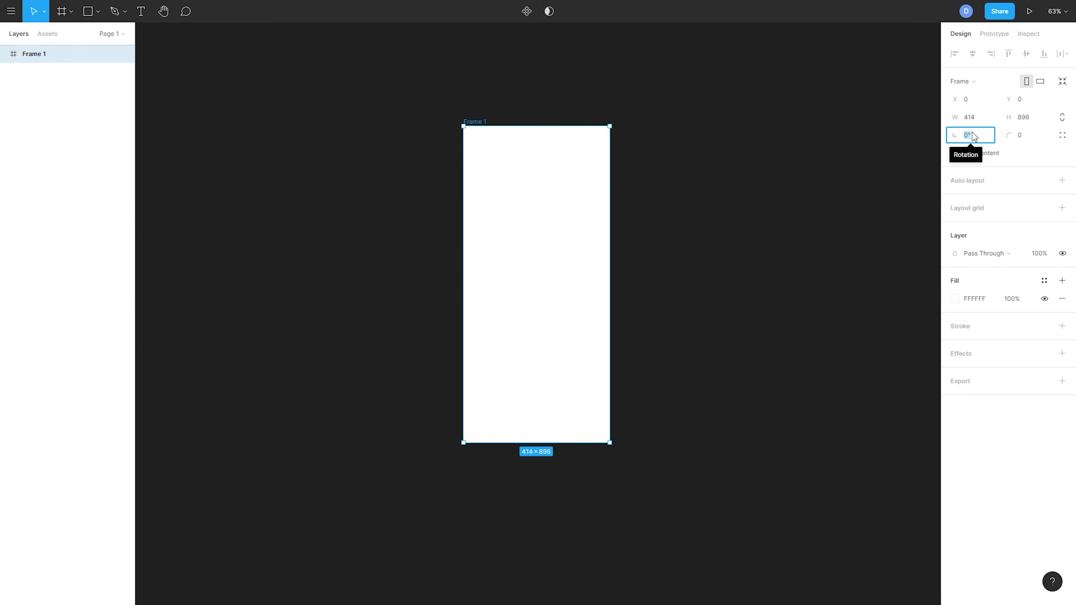
click(1039, 81)
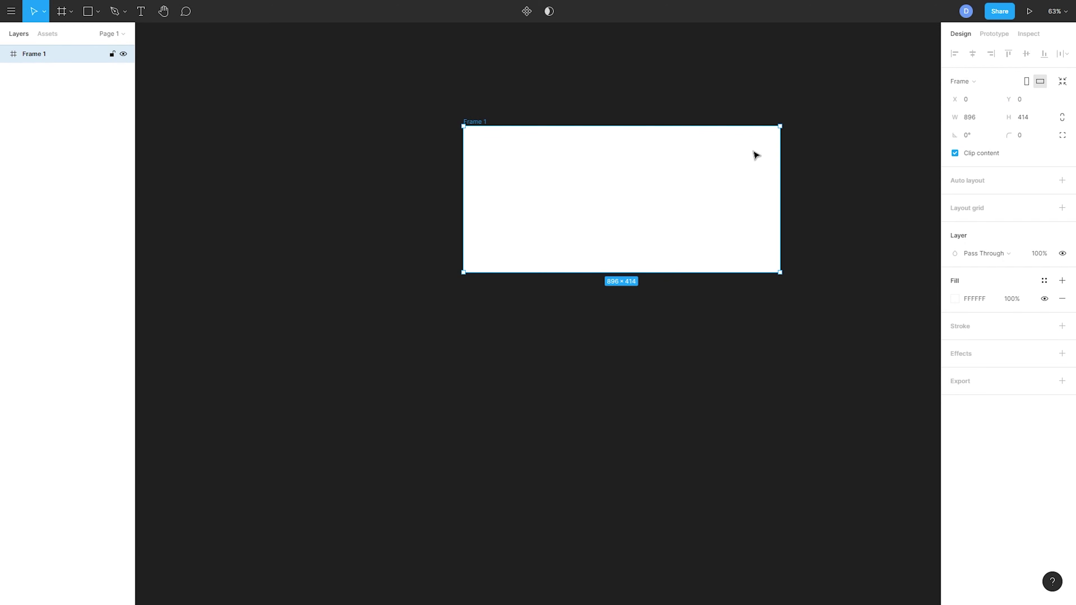
key(ctrl+z)
click(860, 137)
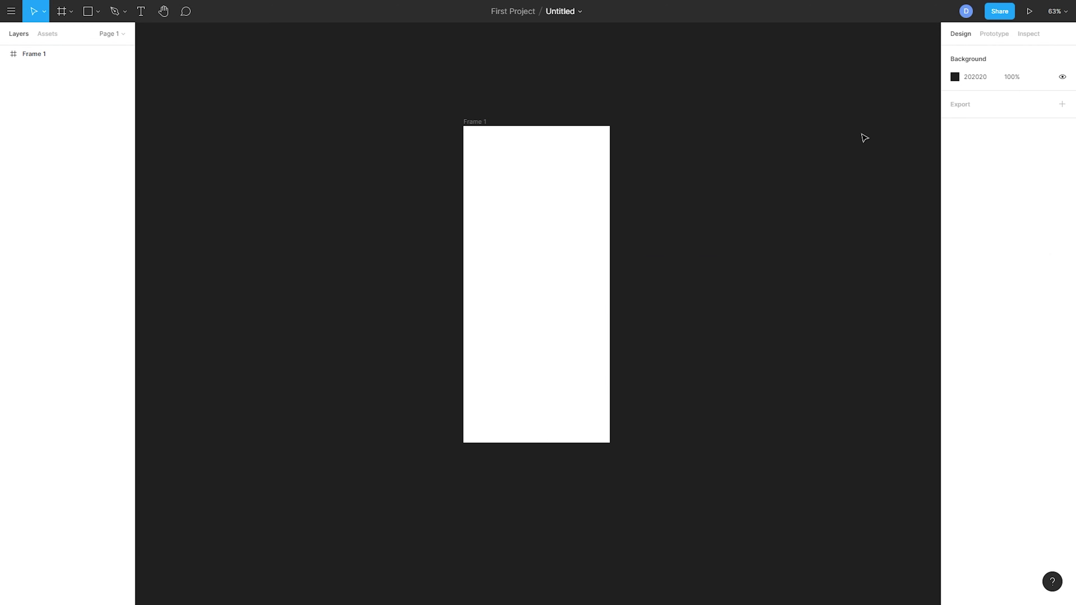
Step: Round all of Frame 1's corners with a corner radius of 50
click(461, 126)
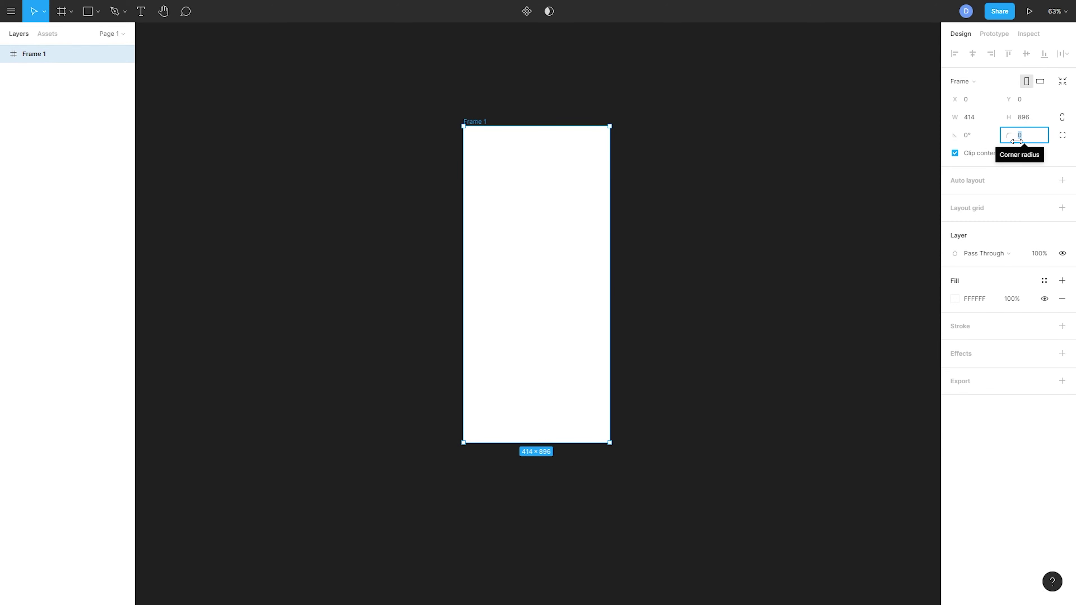
text(50)
key(Return)
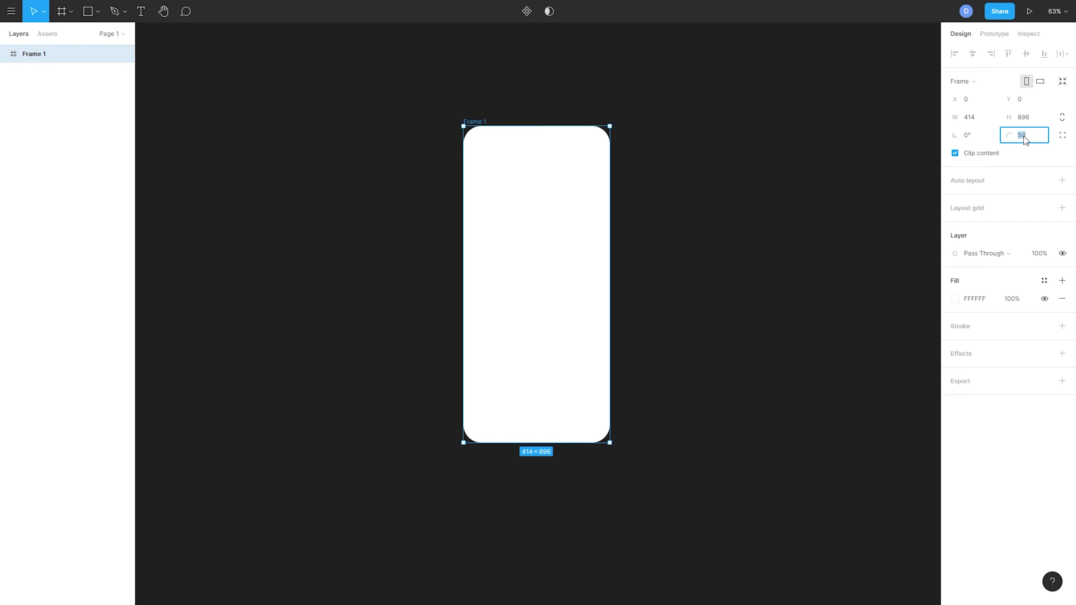
Step: Enable independent corner radii for Frame 1, setting the top-left corner to 0 and the top-right corner to 100
click(1062, 136)
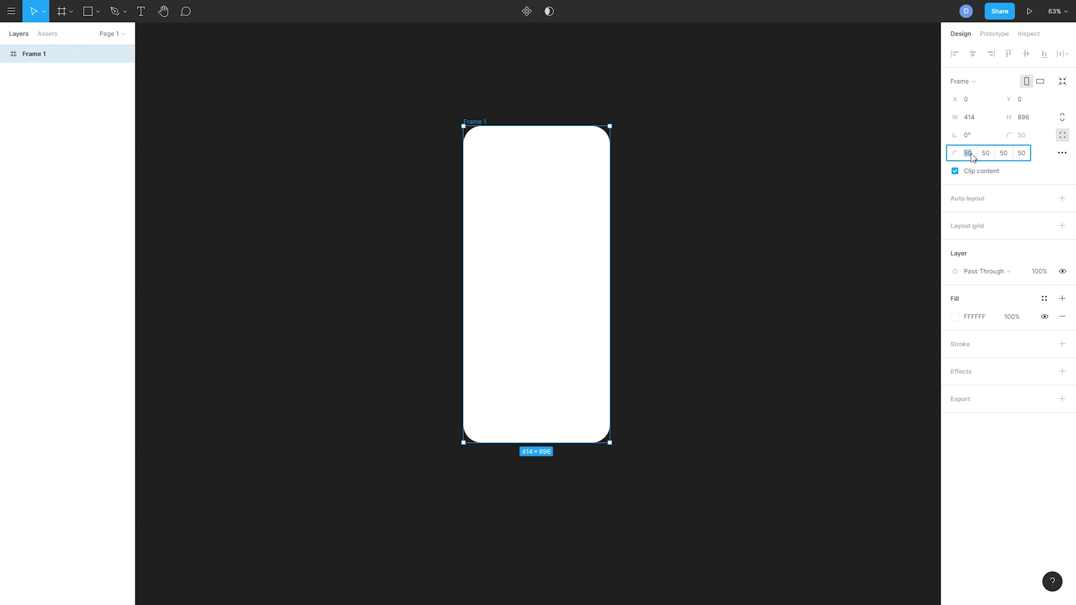
text(0)
key(Tab)
text(100)
key(Tab)
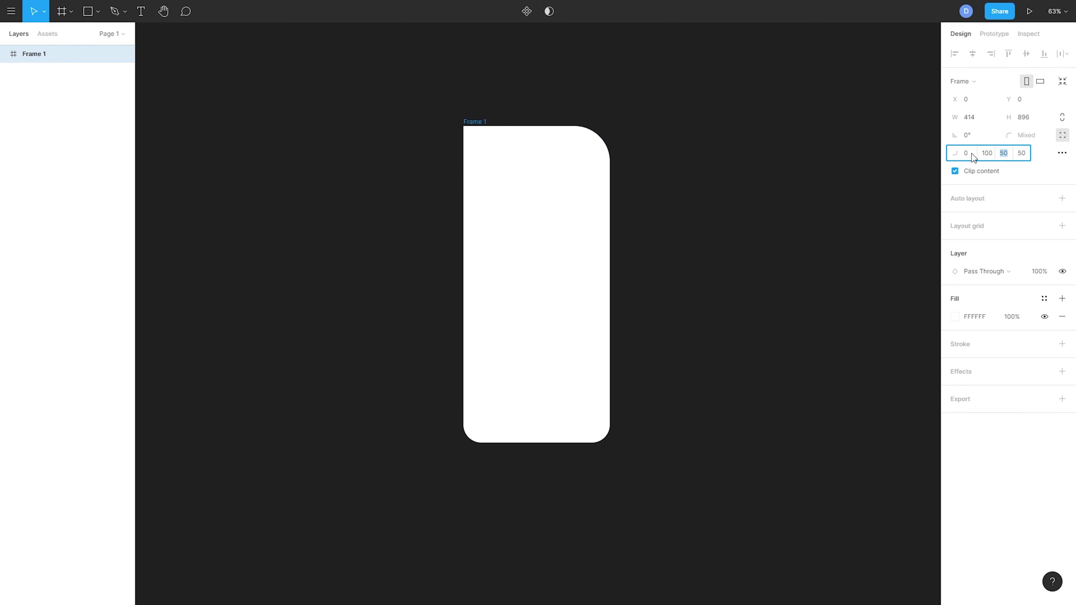
Step: Set Frame 1's bottom-right corner radius to 0 and its bottom-left corner radius to 100
text(0)
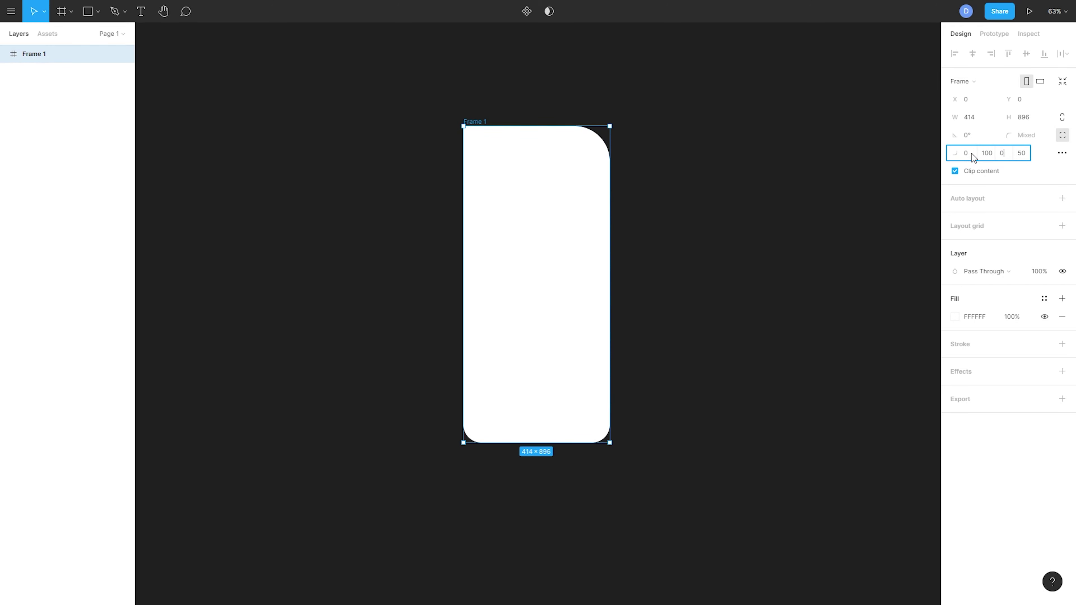
key(Tab)
text(100)
key(Return)
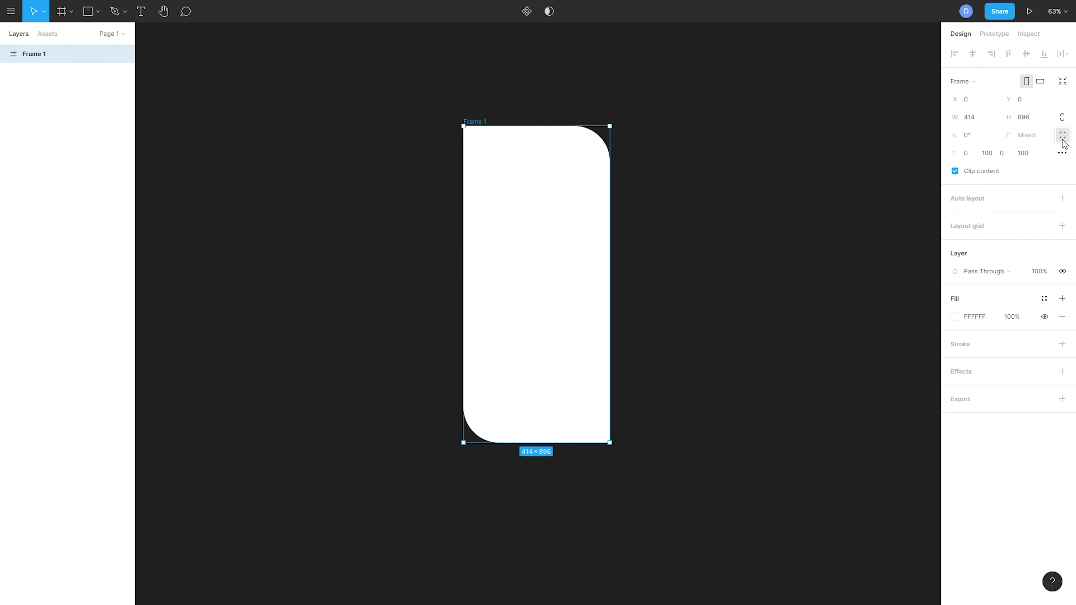
Step: Apply 61% corner smoothing to Frame 1's rounded corners, around the iOS mark, and deselect the frame
click(1062, 154)
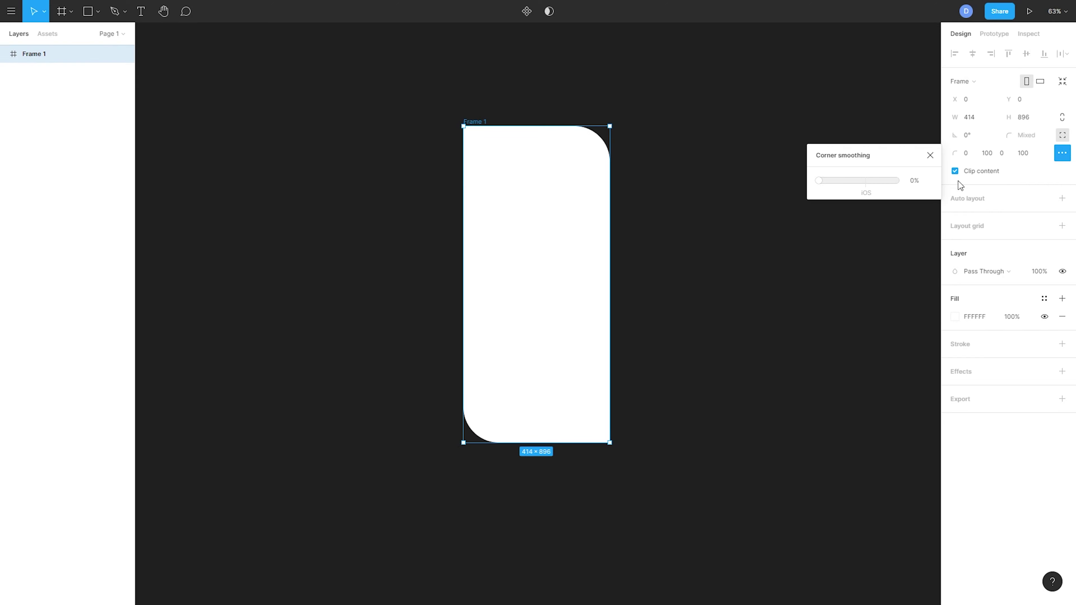
scroll(517, 439, up, 10)
scroll(465, 400, up, 3)
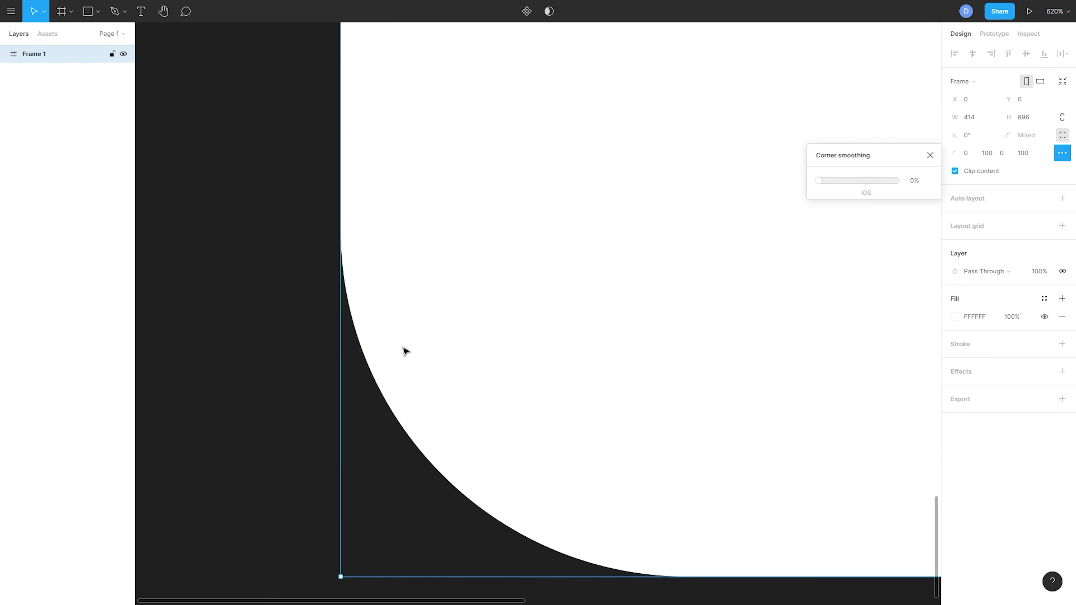
scroll(403, 350, up, 5)
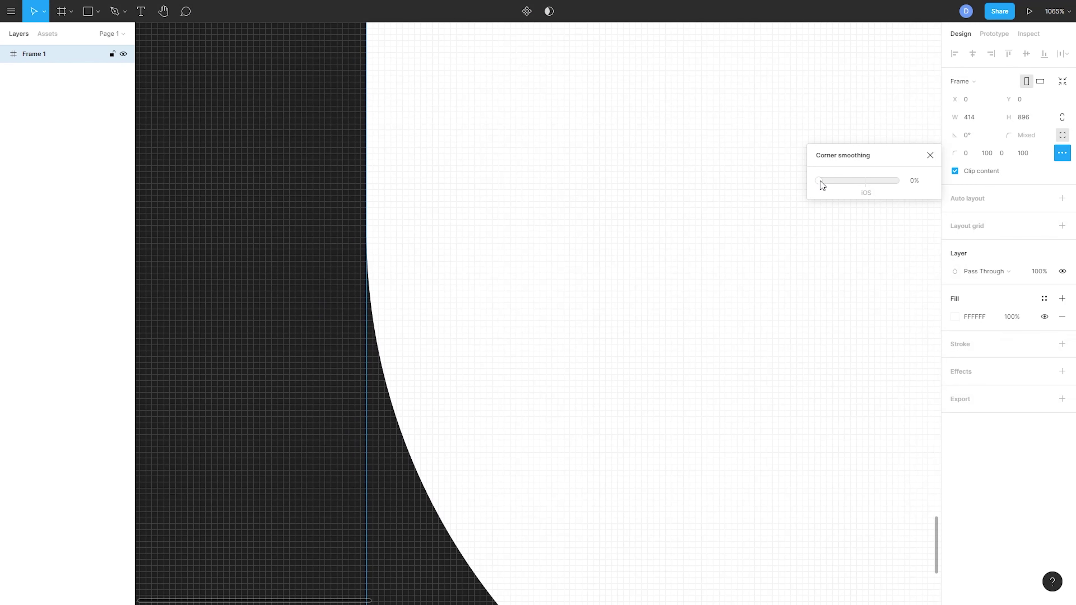
drag(820, 181, 866, 184)
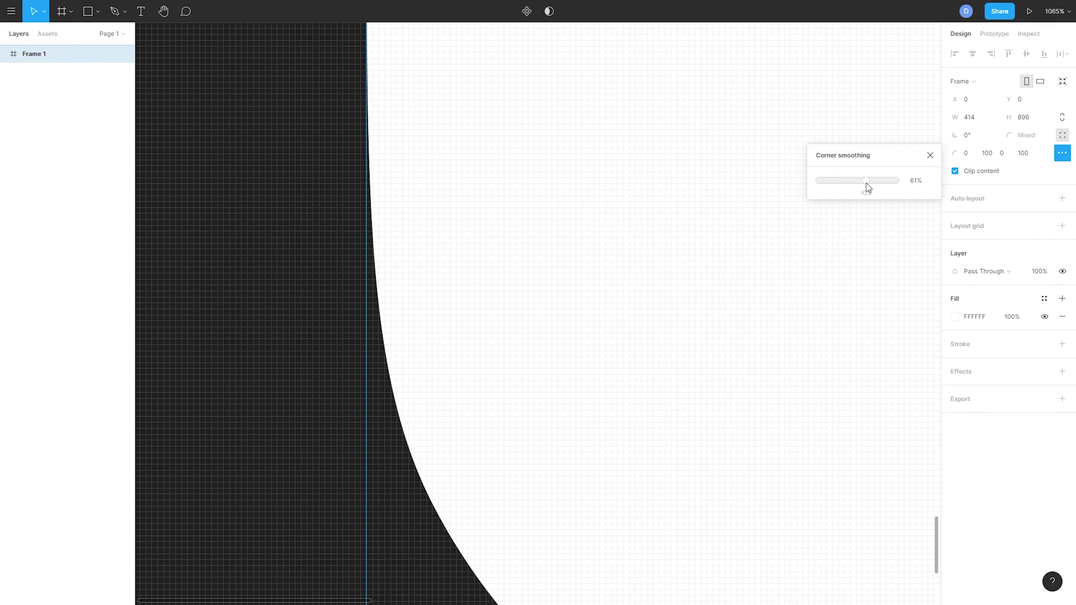
click(290, 226)
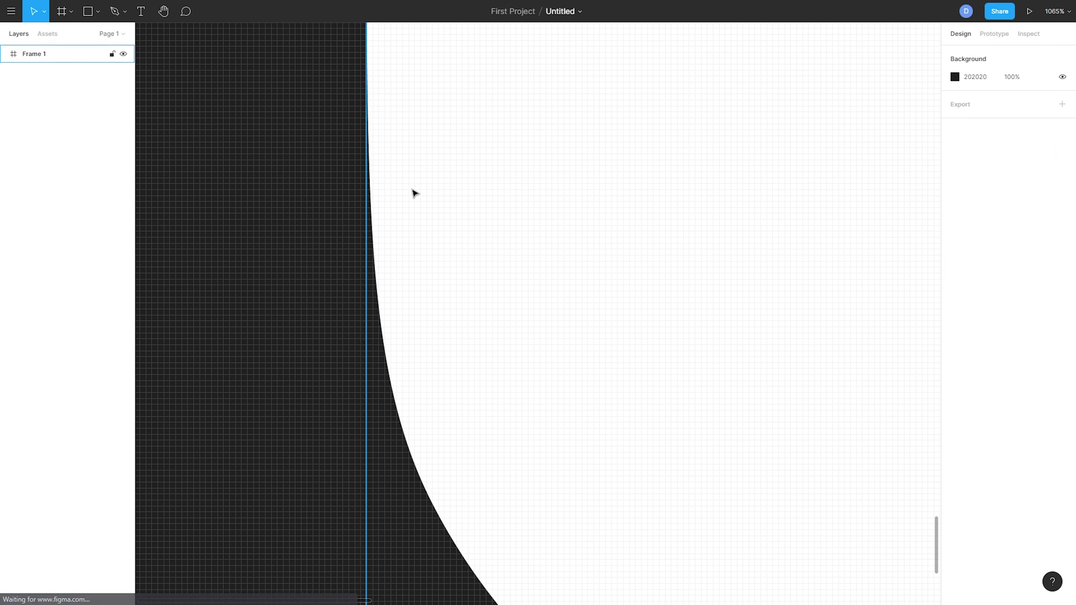
scroll(414, 194, down, 10)
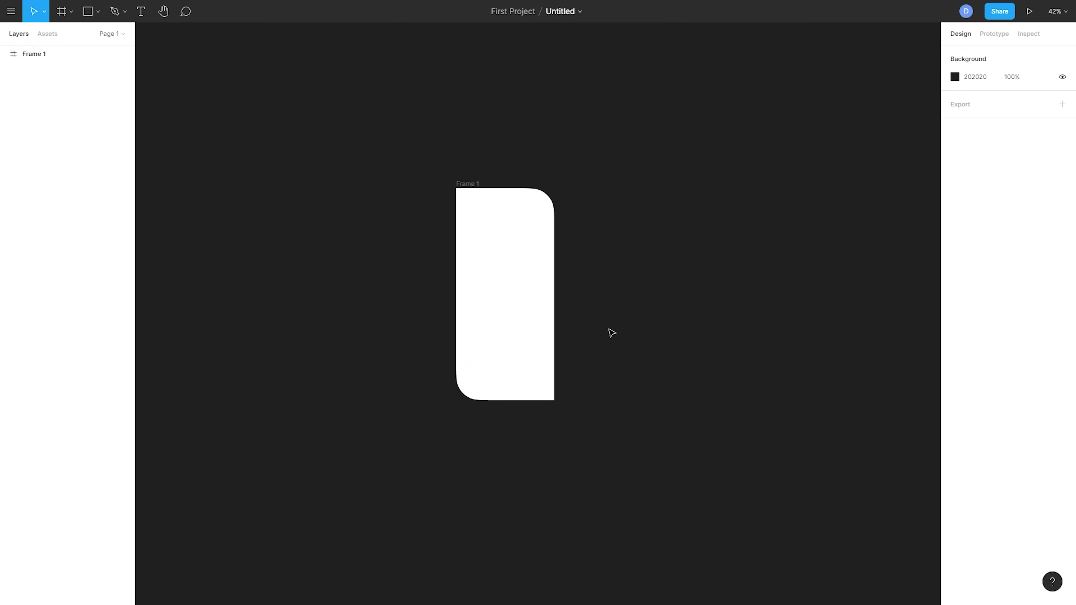
Step: Draw a rectangle about 582 × 244 starting inside Frame 1 and extending past its right edge, and select it
key(ctrl+a)
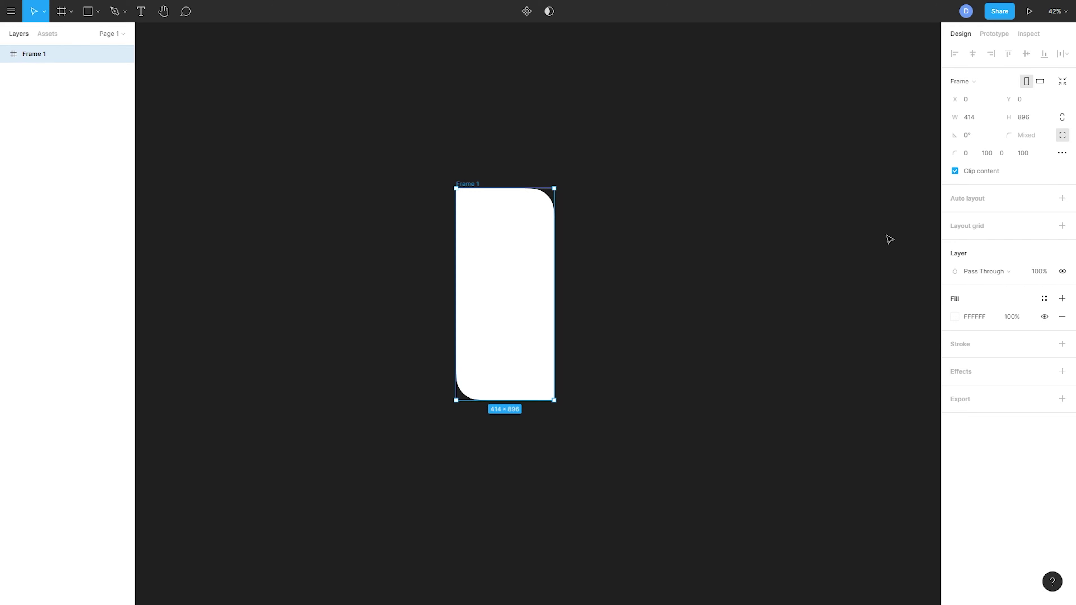
click(624, 334)
key(r)
drag(491, 269, 629, 329)
click(634, 401)
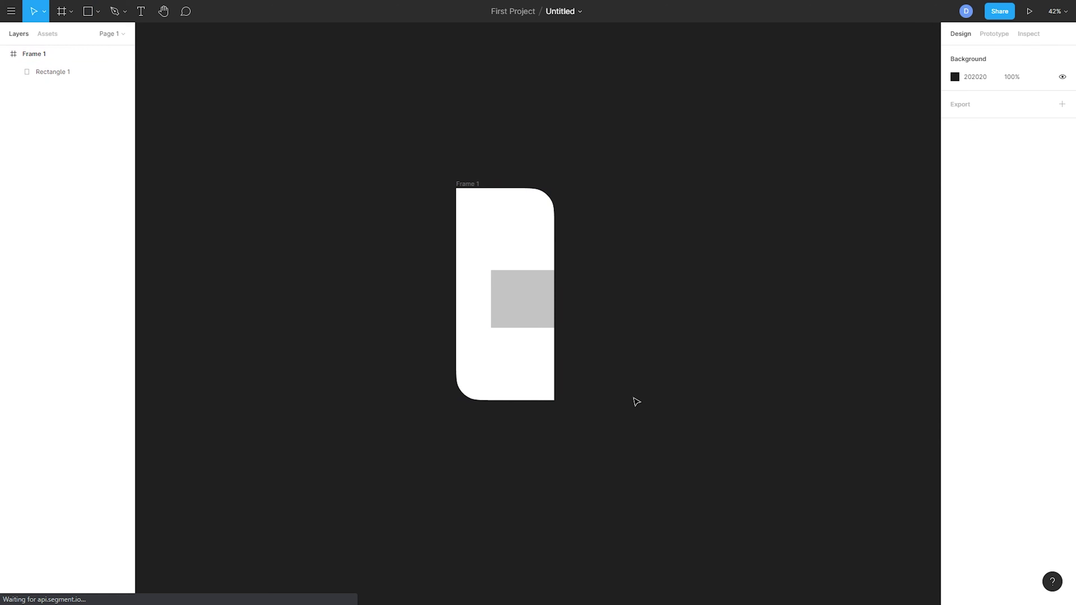
click(546, 302)
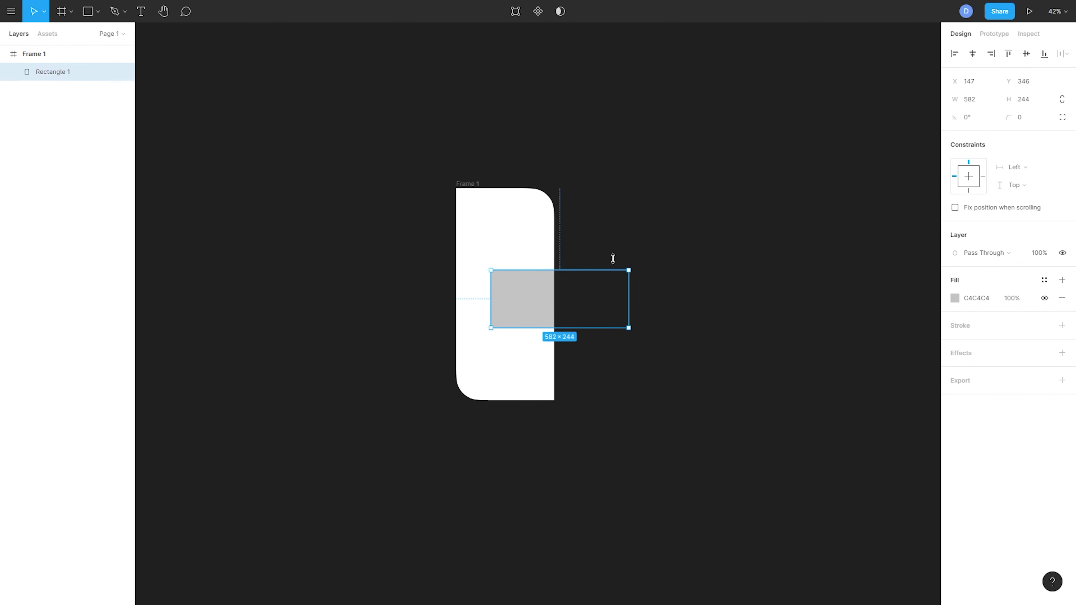
Step: Turn off content clipping for Frame 1 so the rectangle shows beyond the frame's edge
click(468, 184)
click(1063, 135)
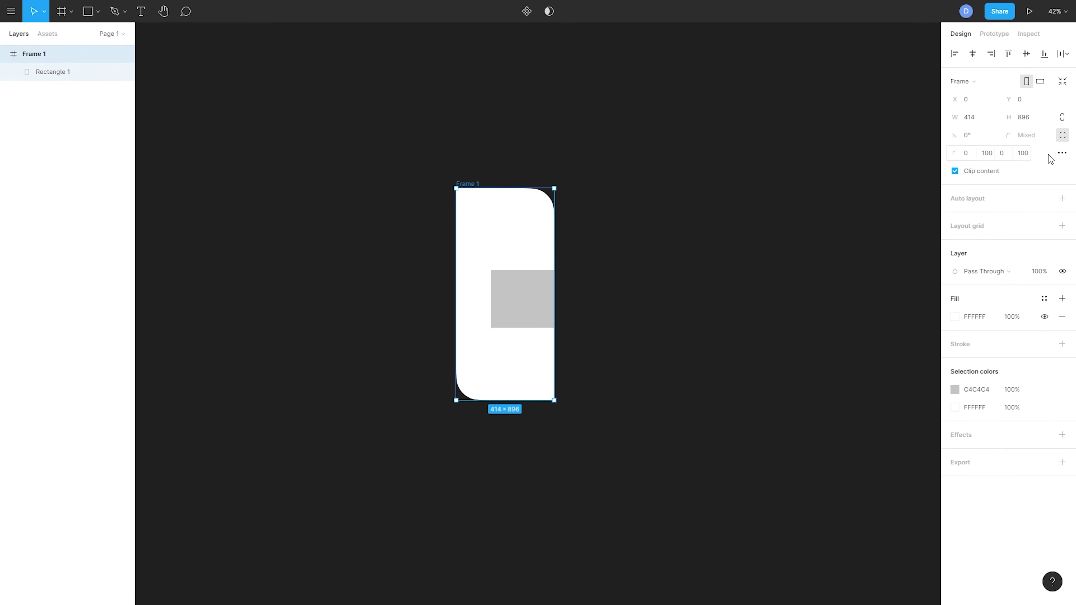
click(973, 172)
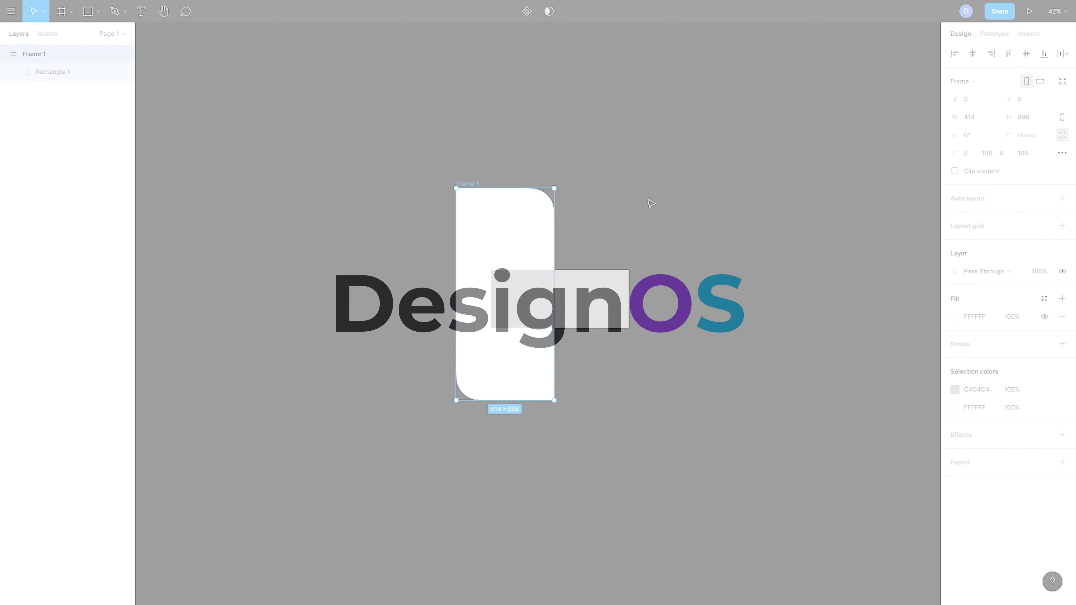